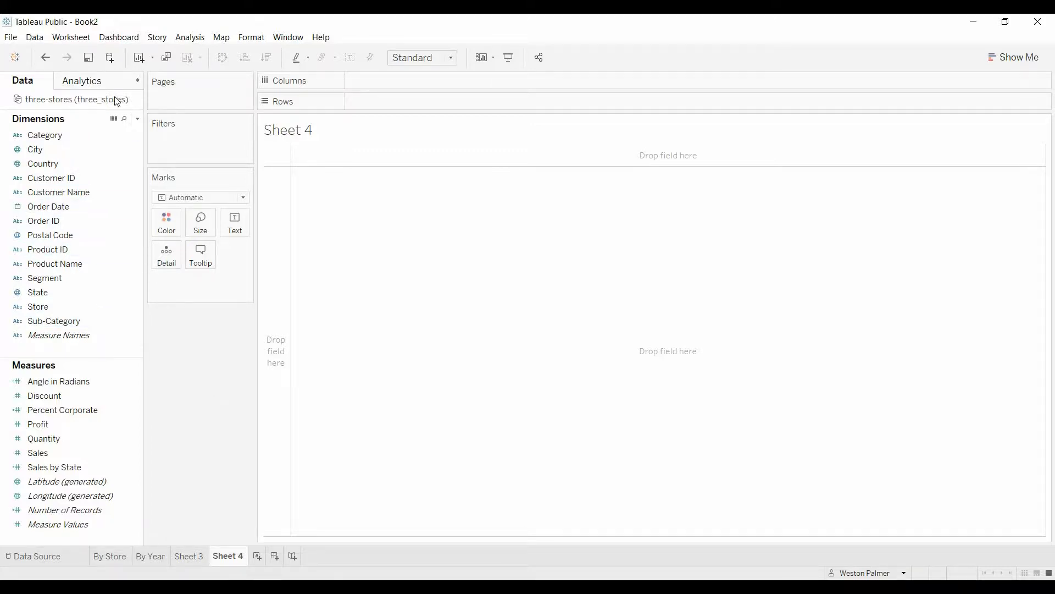
# Step: Create a calculated field named Doughnut with the formula 1
pyautogui.click(138, 119)
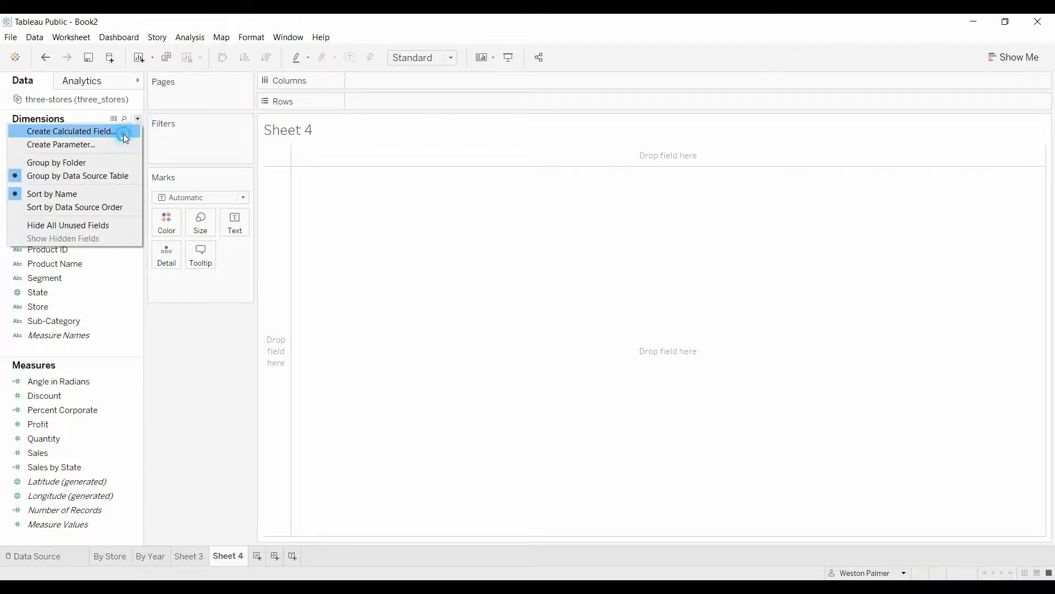
pyautogui.click(123, 134)
pyautogui.write('Doughnut')
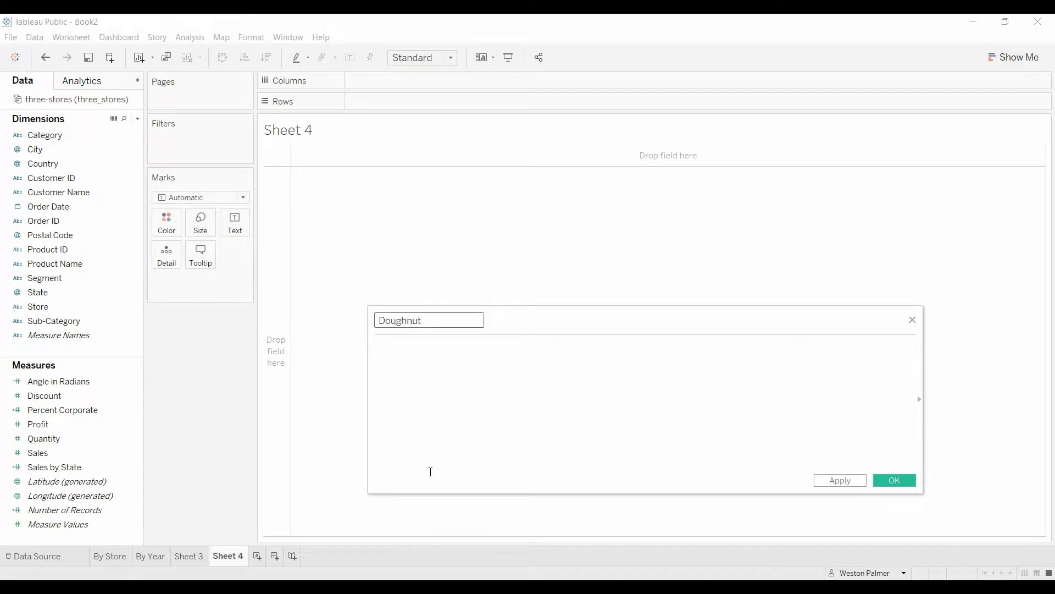
pyautogui.click(434, 401)
pyautogui.write('1')
pyautogui.click(906, 480)
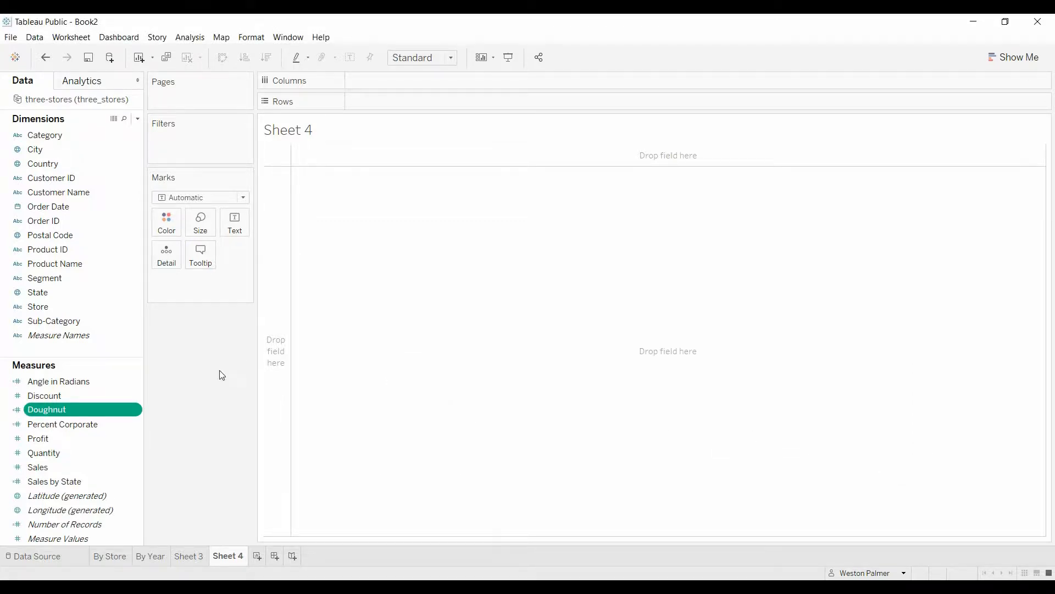
# Step: Convert the Doughnut field to a dimension and place it on Rows as a continuous field
pyautogui.click(61, 412)
pyautogui.moveTo(60, 405); pyautogui.dragTo(55, 316)
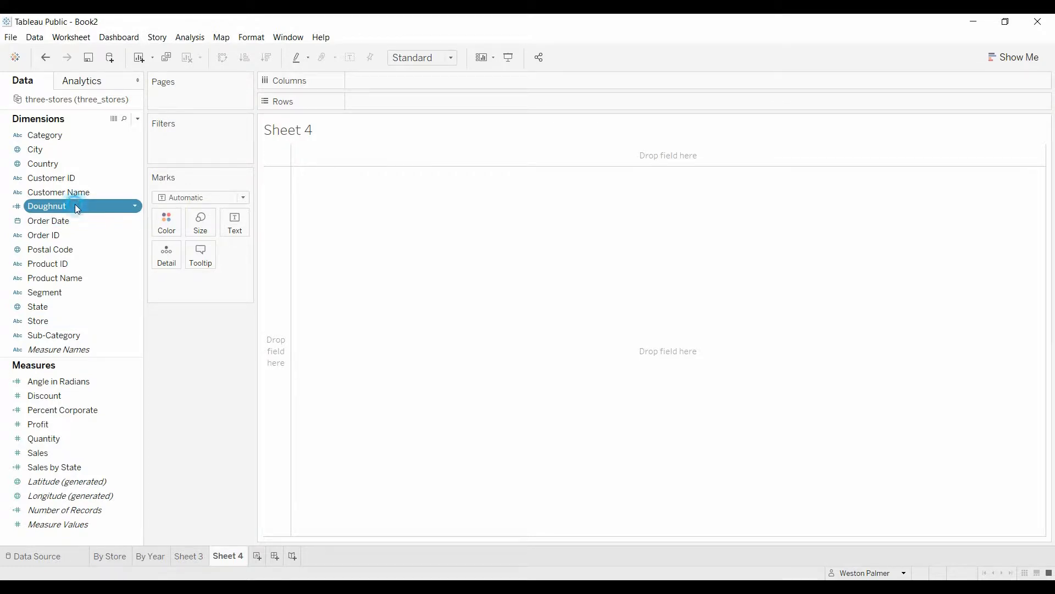
pyautogui.moveTo(75, 204); pyautogui.dragTo(465, 104)
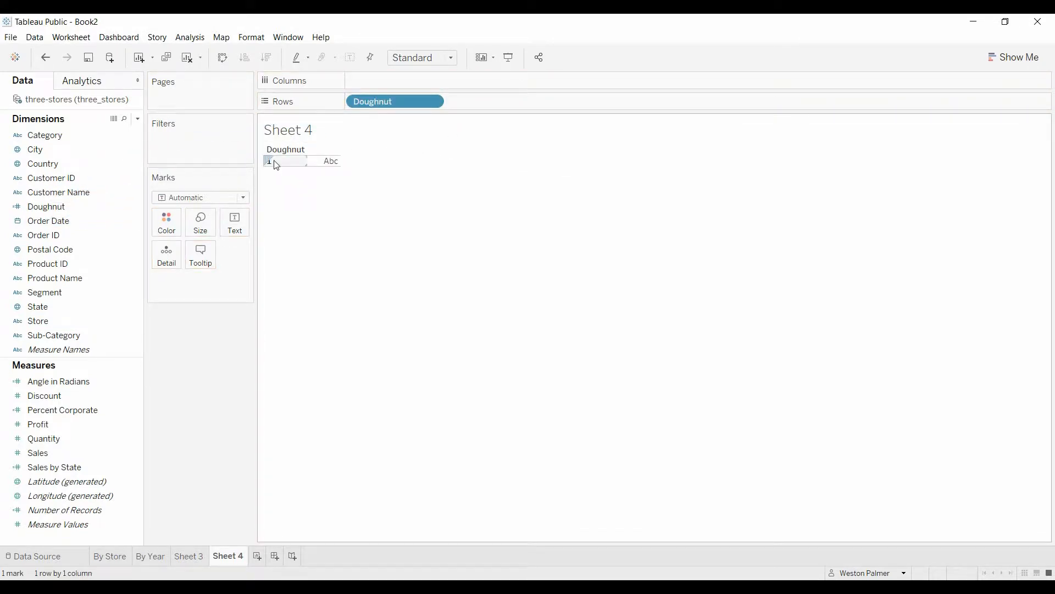
pyautogui.click(433, 102)
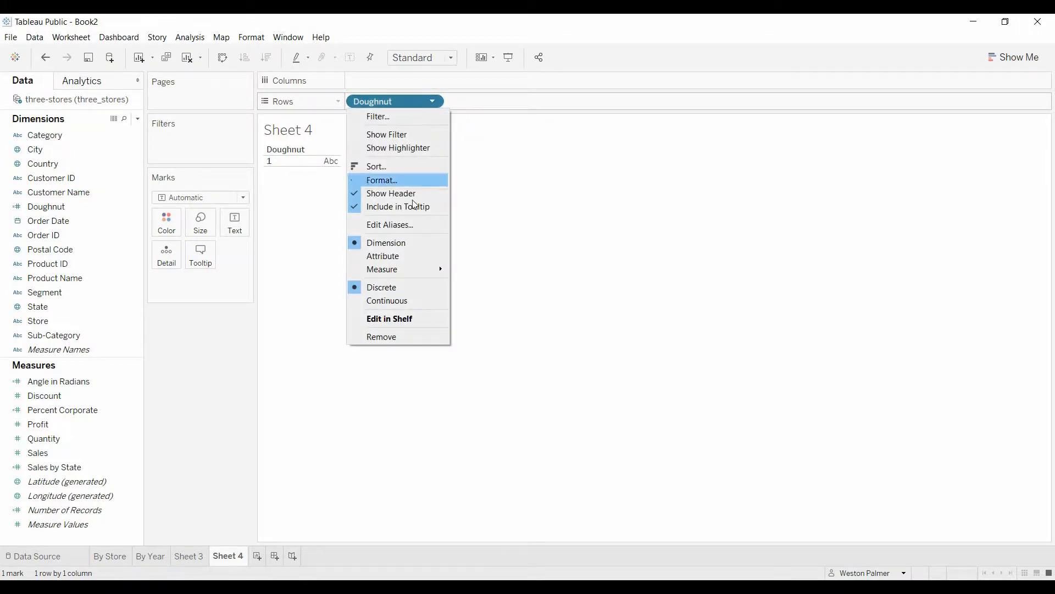
pyautogui.click(393, 301)
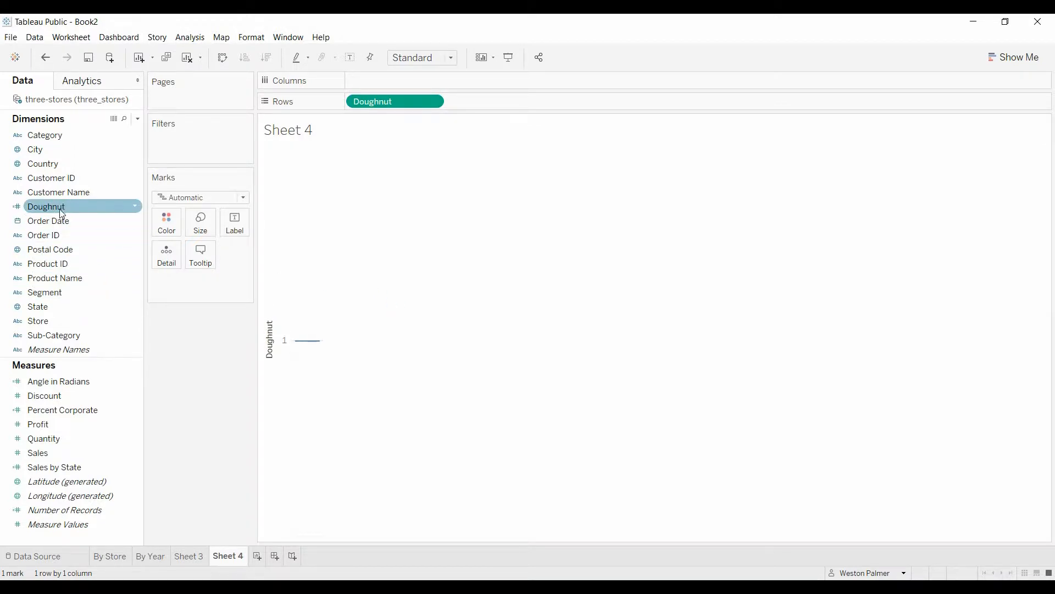
# Step: Add a second copy of Doughnut to Rows and make it continuous
pyautogui.moveTo(59, 209); pyautogui.dragTo(497, 105)
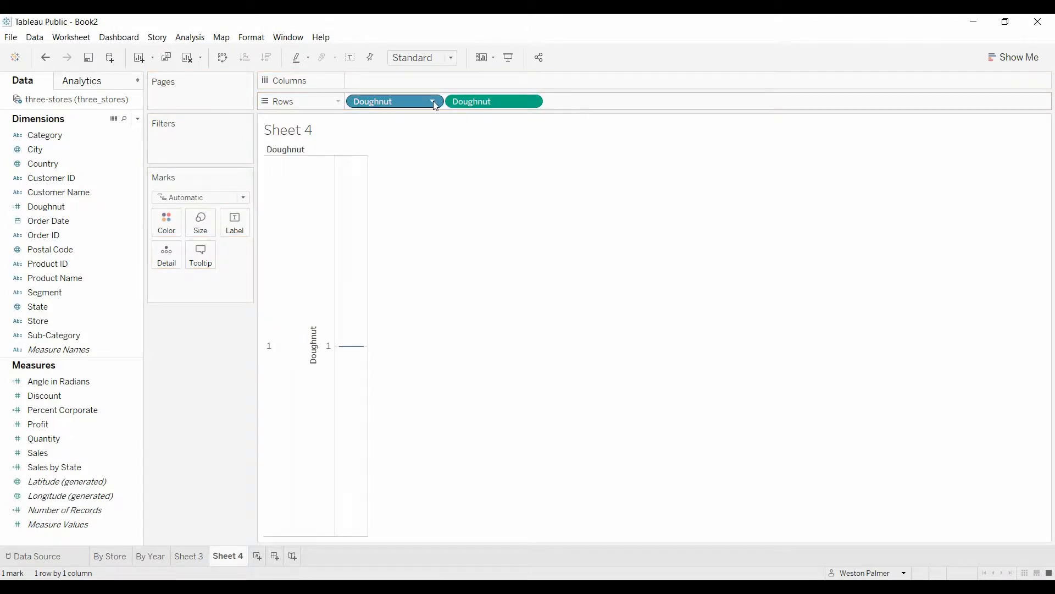
pyautogui.click(434, 102)
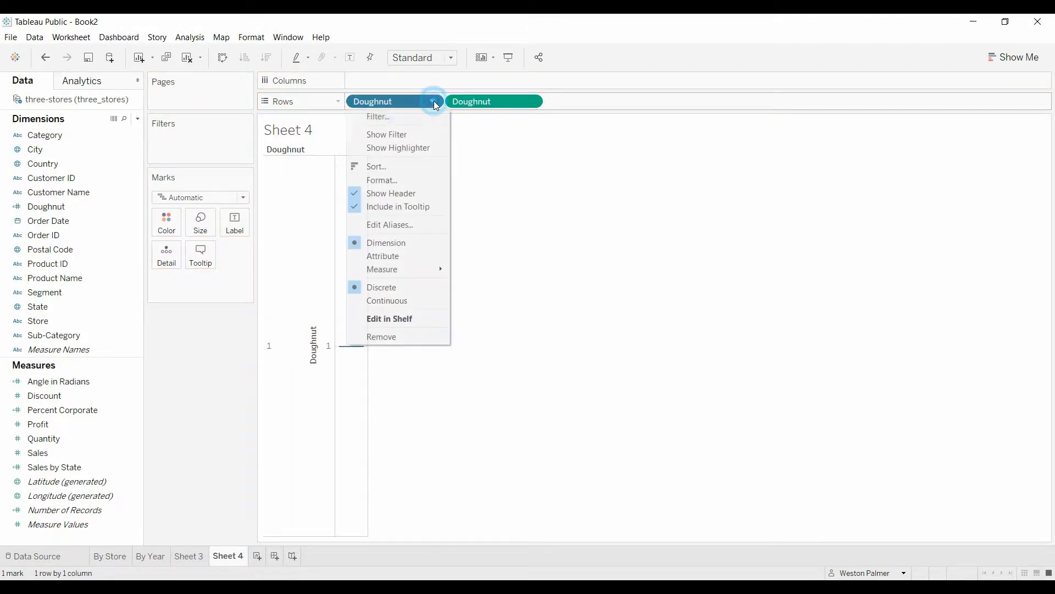
pyautogui.click(414, 304)
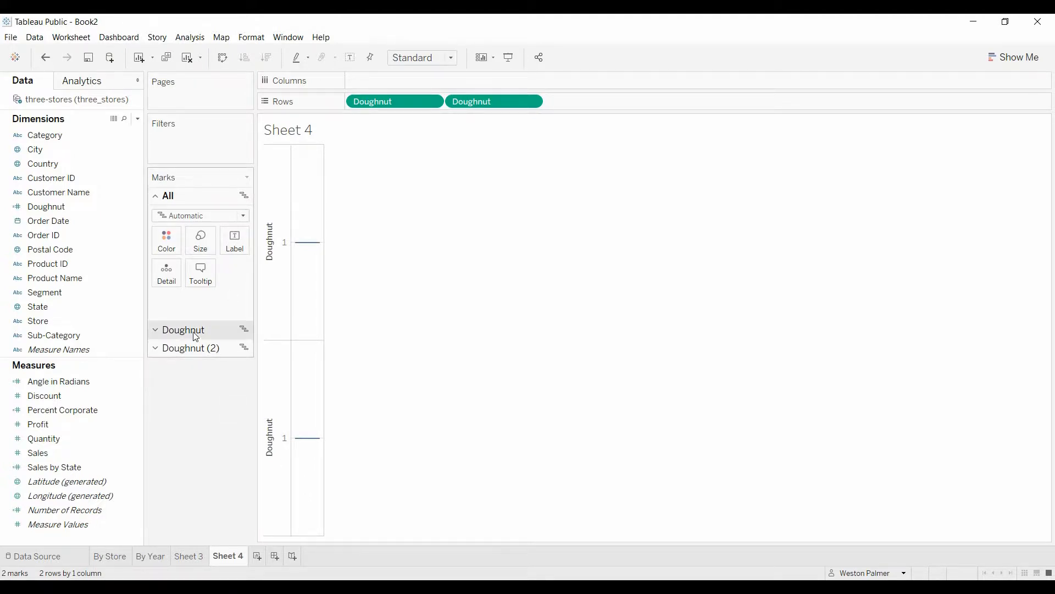
# Step: Set the mark type of the first Doughnut to Pie and of Doughnut (2) to Circle
pyautogui.click(156, 330)
pyautogui.click(244, 233)
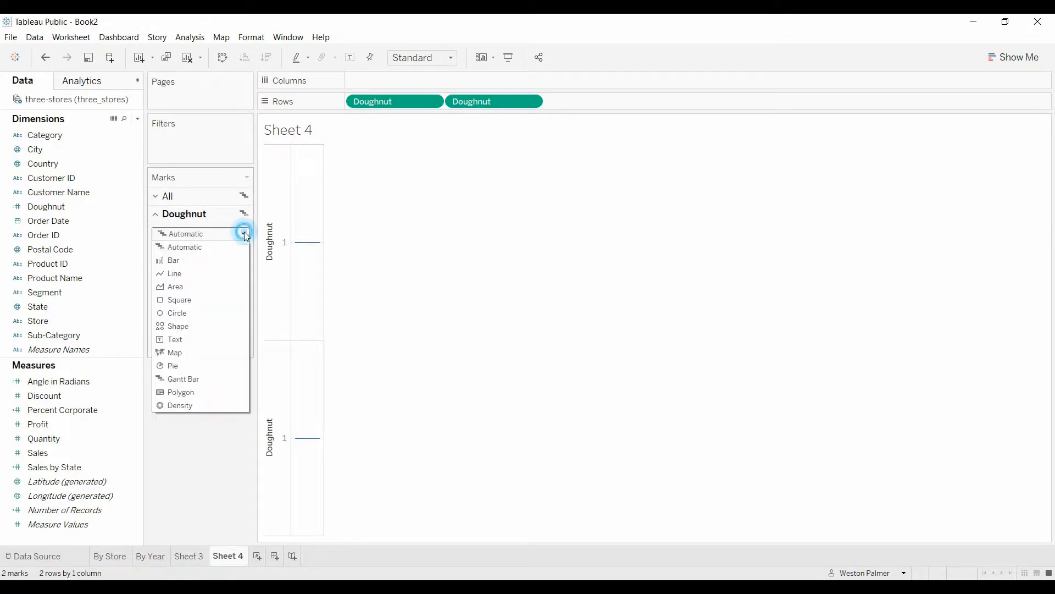
pyautogui.click(204, 366)
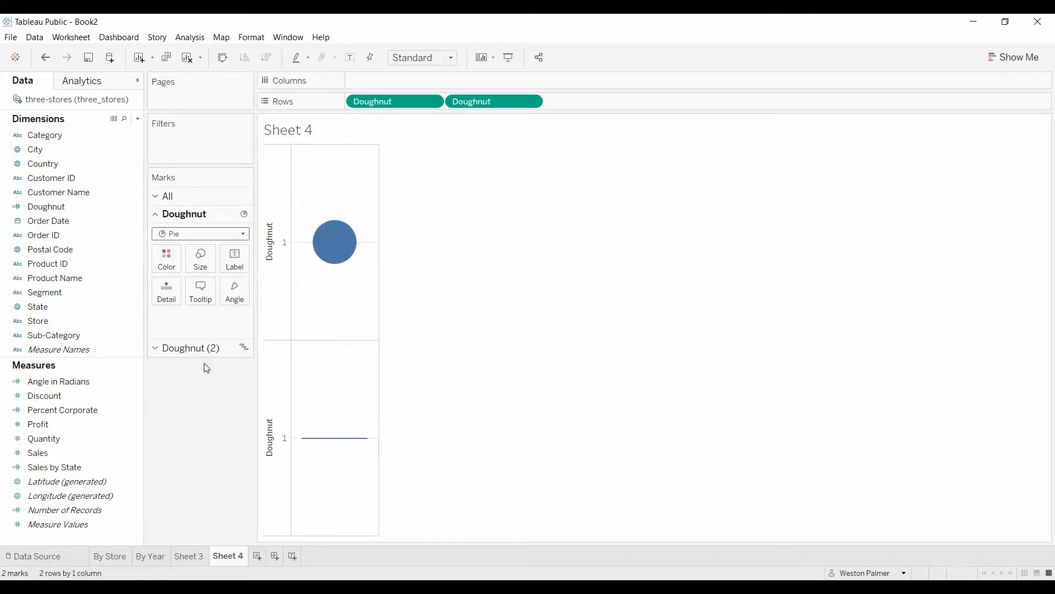
pyautogui.click(157, 348)
pyautogui.click(243, 251)
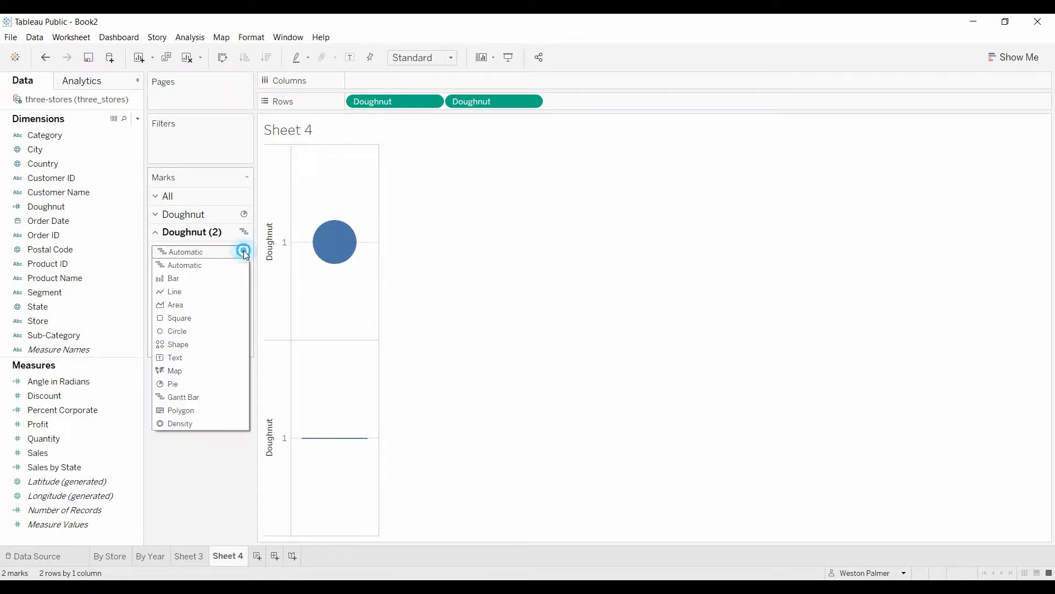
pyautogui.click(190, 330)
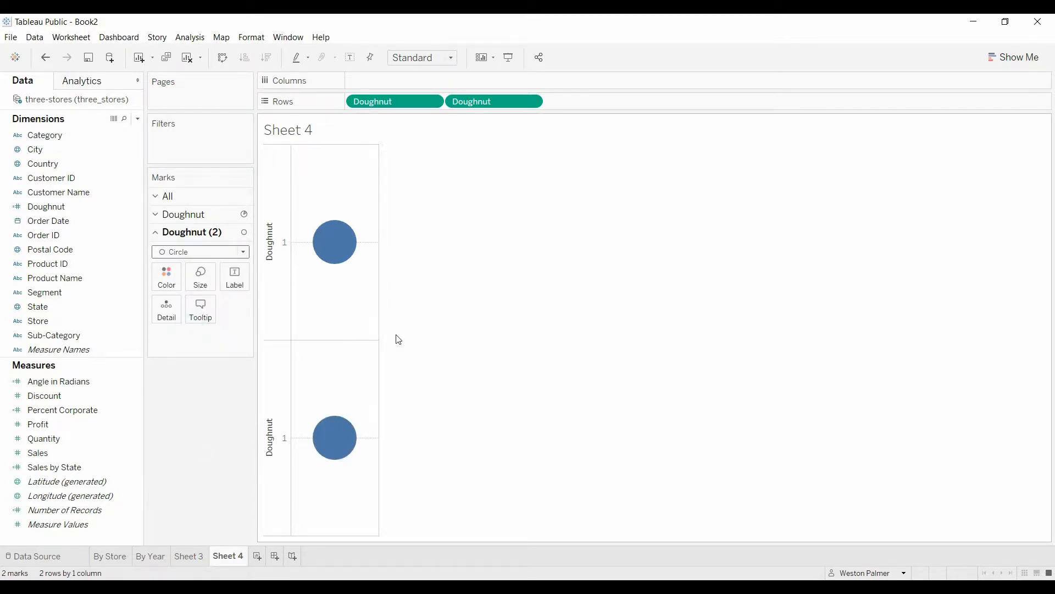
# Step: Combine the two Doughnut charts on a dual axis and synchronize the axes
pyautogui.moveTo(341, 444)
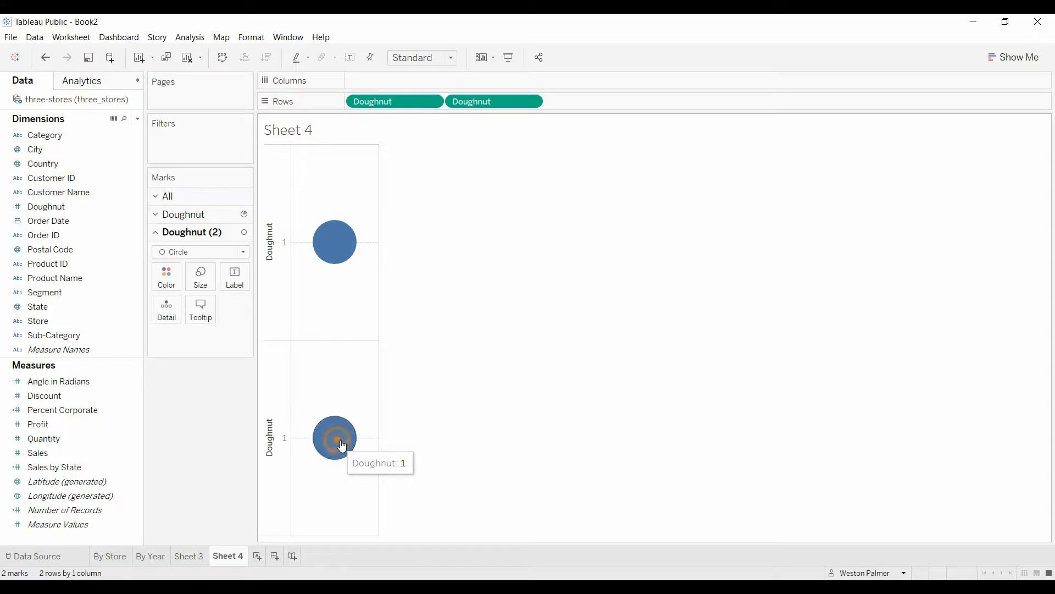
pyautogui.rightClick(341, 445)
pyautogui.rightClick(268, 441)
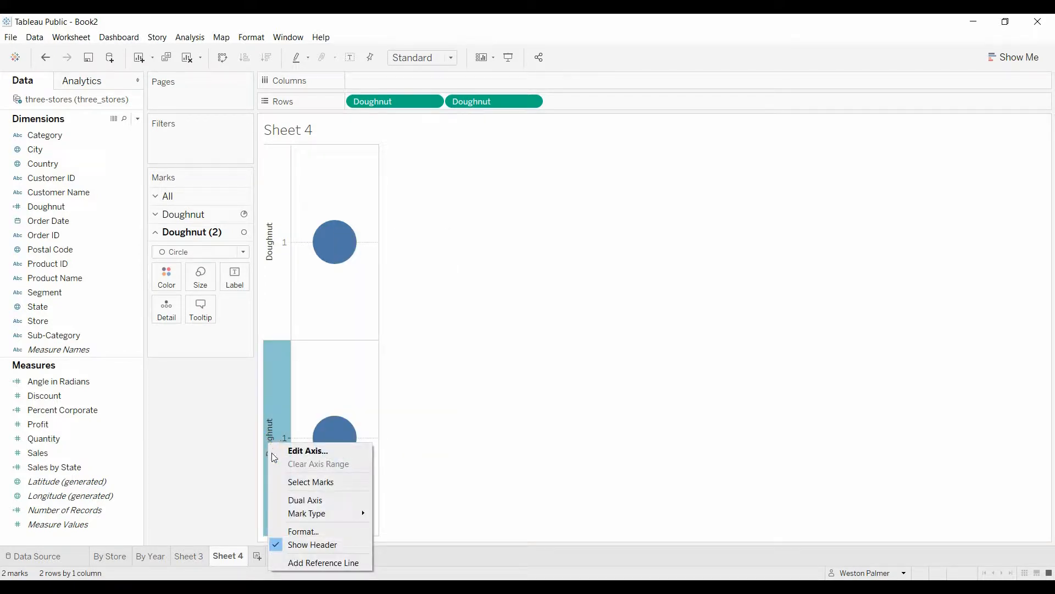
pyautogui.click(296, 500)
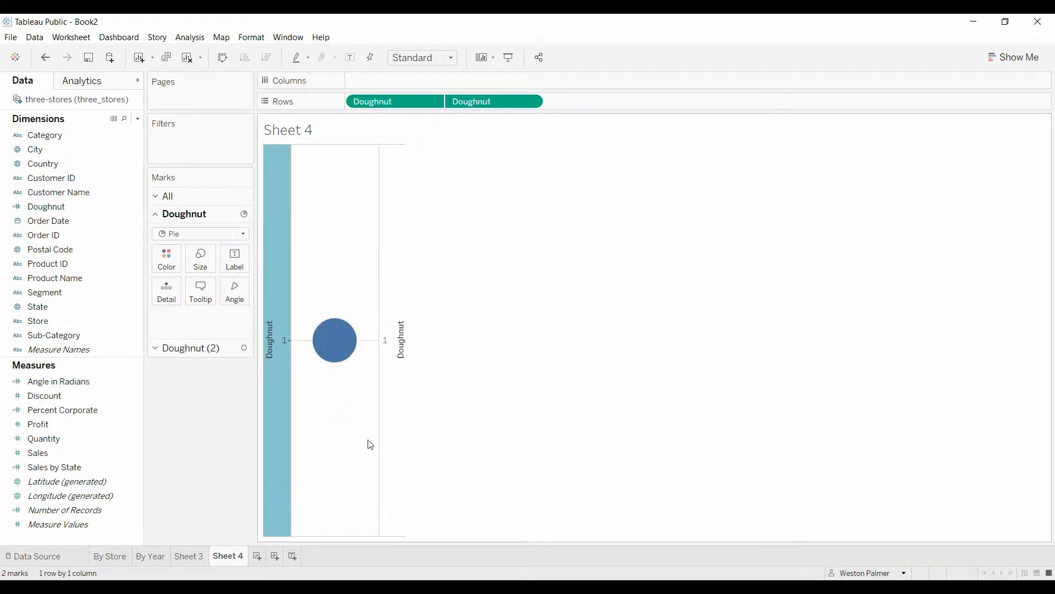
pyautogui.rightClick(403, 341)
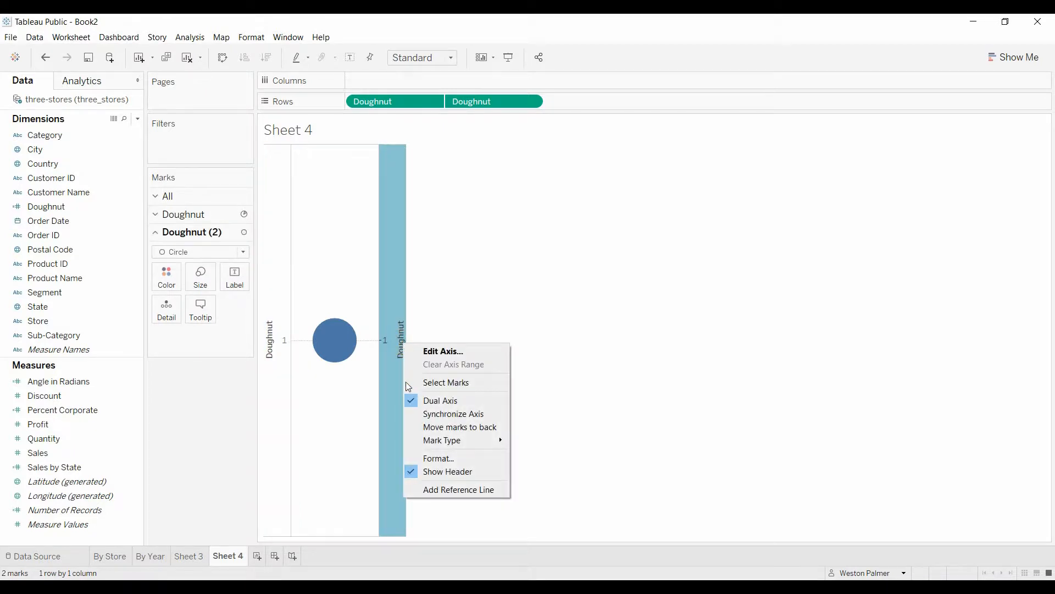
pyautogui.click(433, 415)
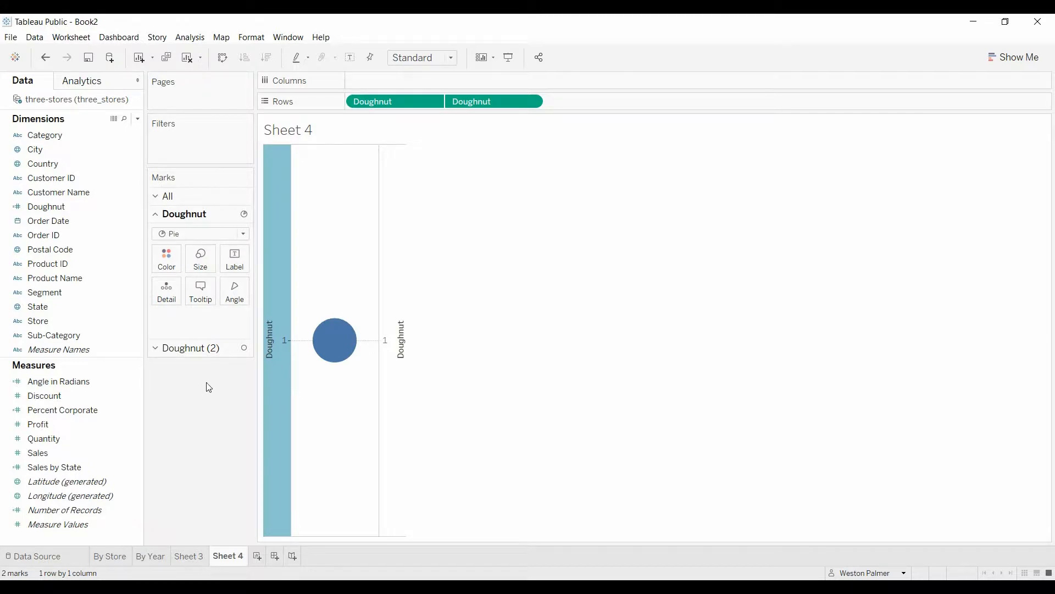
# Step: Color the Doughnut (2) circle white
pyautogui.click(155, 355)
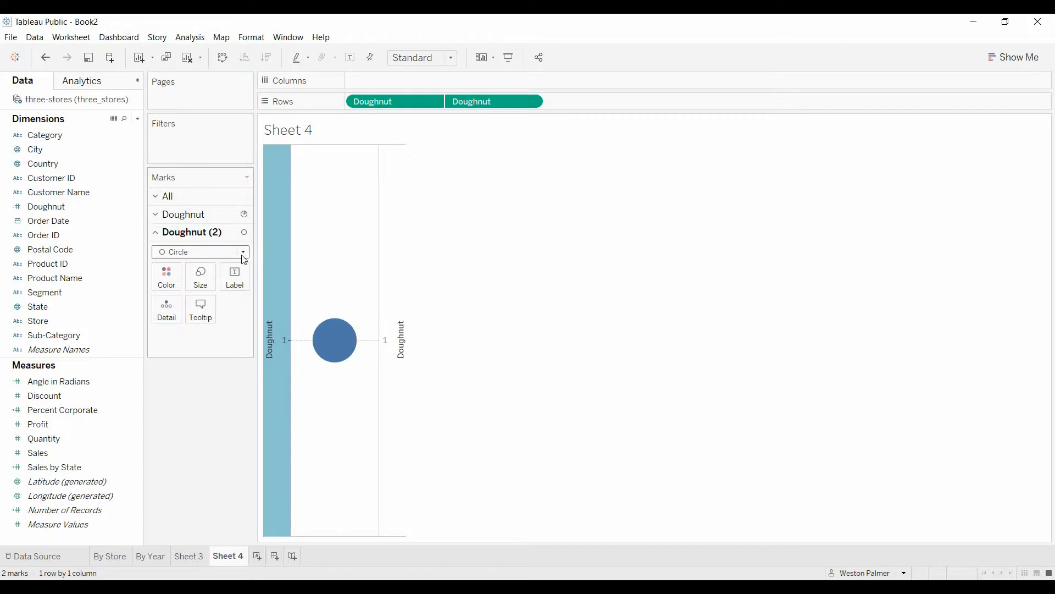
pyautogui.click(166, 275)
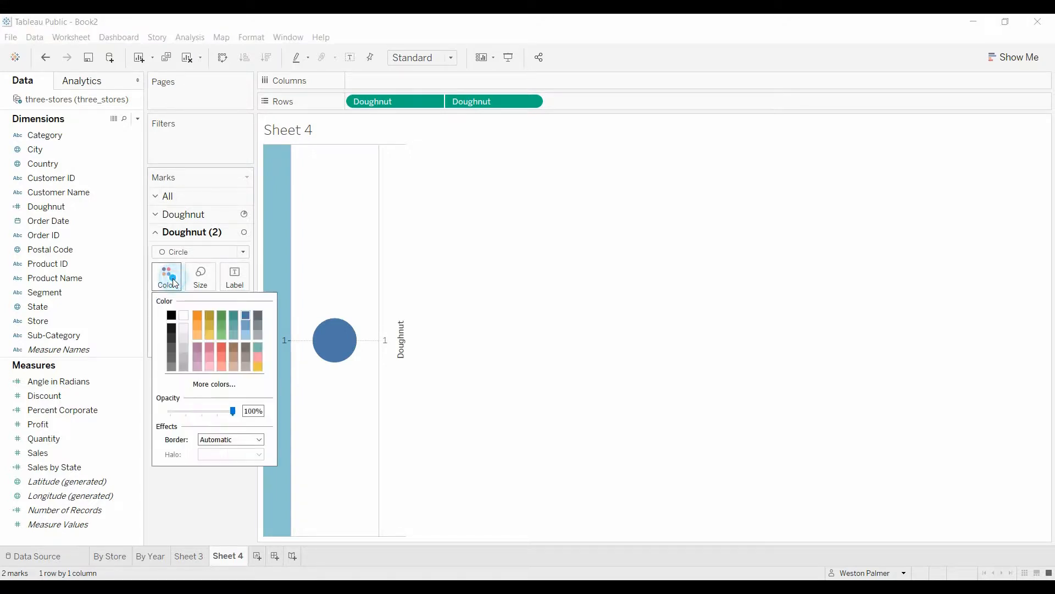
pyautogui.click(184, 317)
pyautogui.click(193, 489)
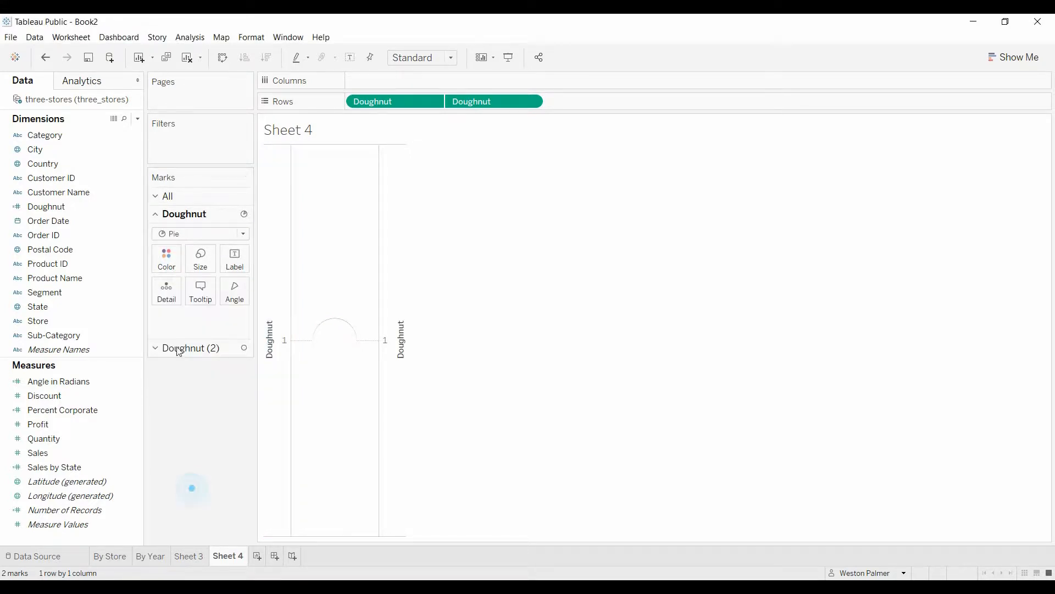
# Step: Enlarge the first Doughnut's pie mark so it extends as a ring around the white circle
pyautogui.click(201, 263)
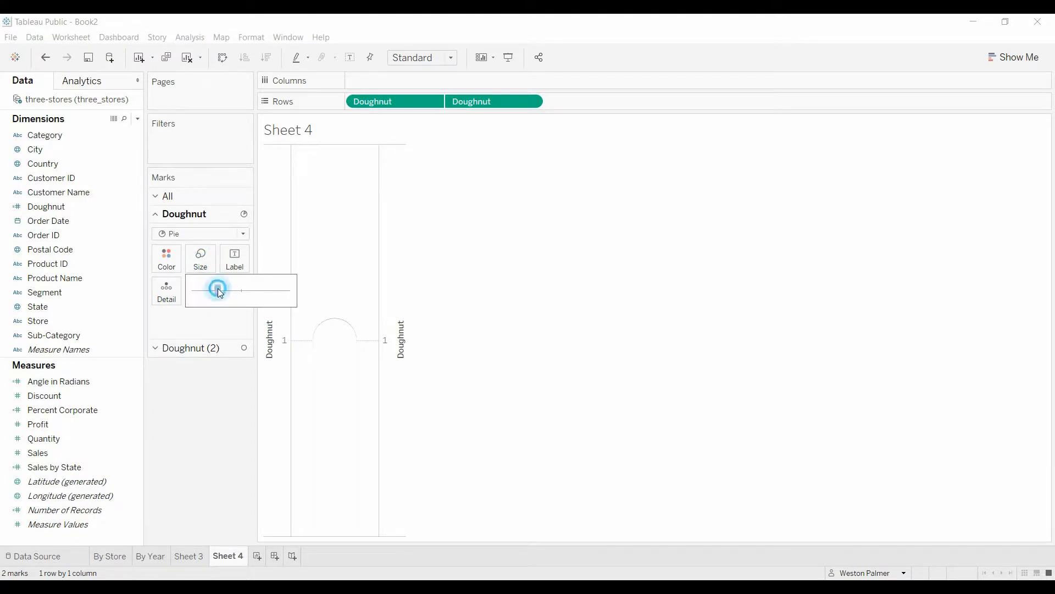
pyautogui.moveTo(214, 288); pyautogui.dragTo(214, 288)
pyautogui.click(223, 288)
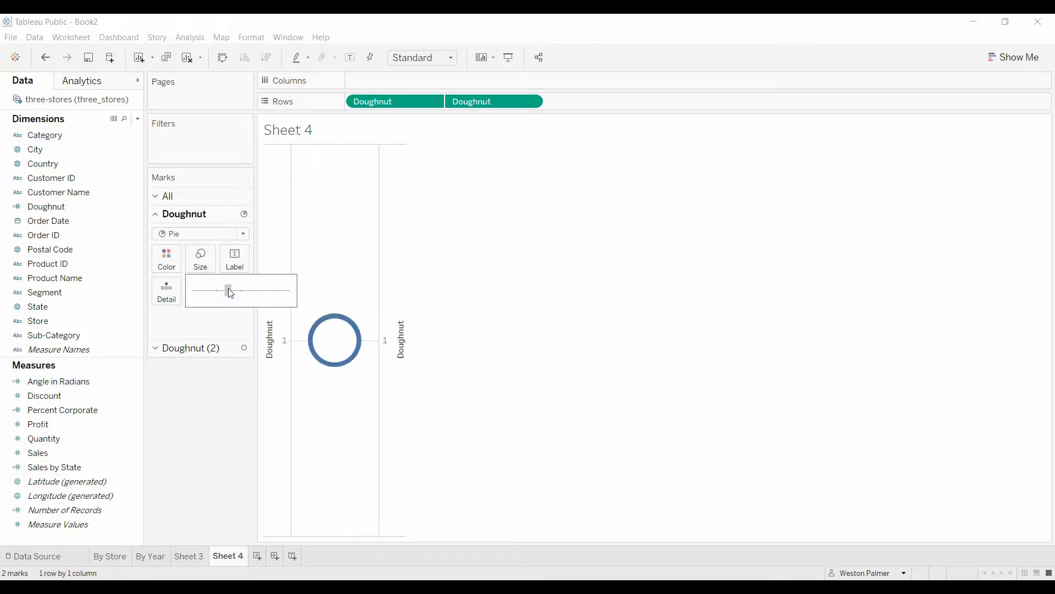
pyautogui.moveTo(229, 288); pyautogui.dragTo(229, 288)
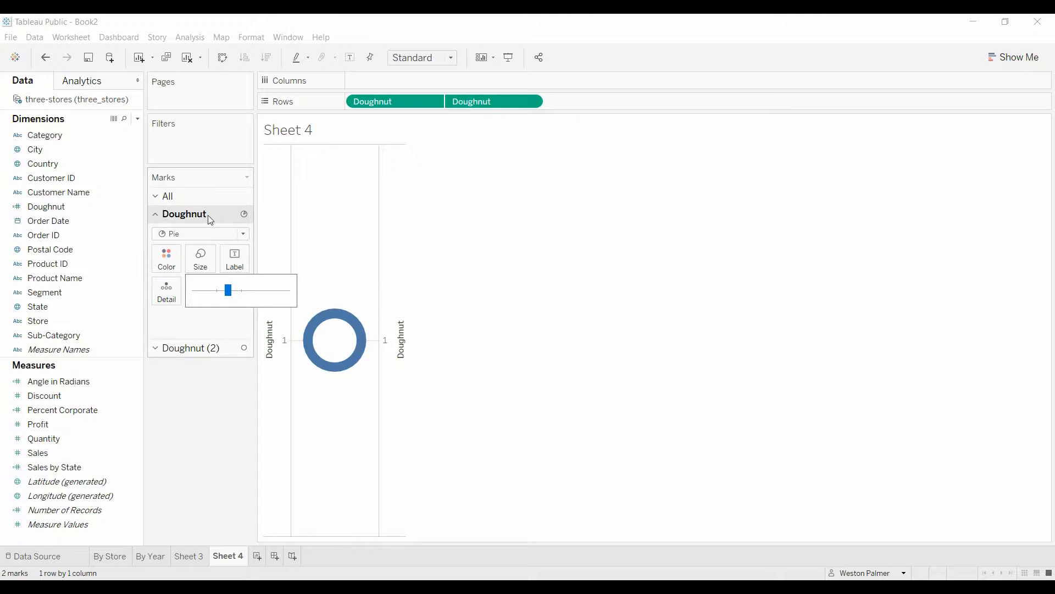
pyautogui.click(213, 441)
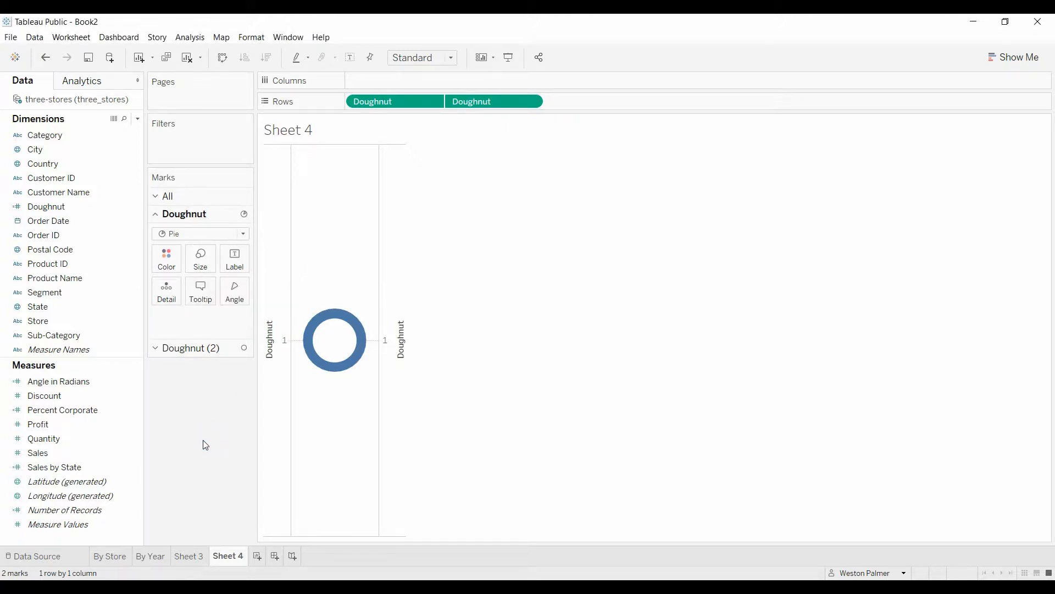
# Step: Color the first Doughnut's pie slices by Segment
pyautogui.click(110, 292)
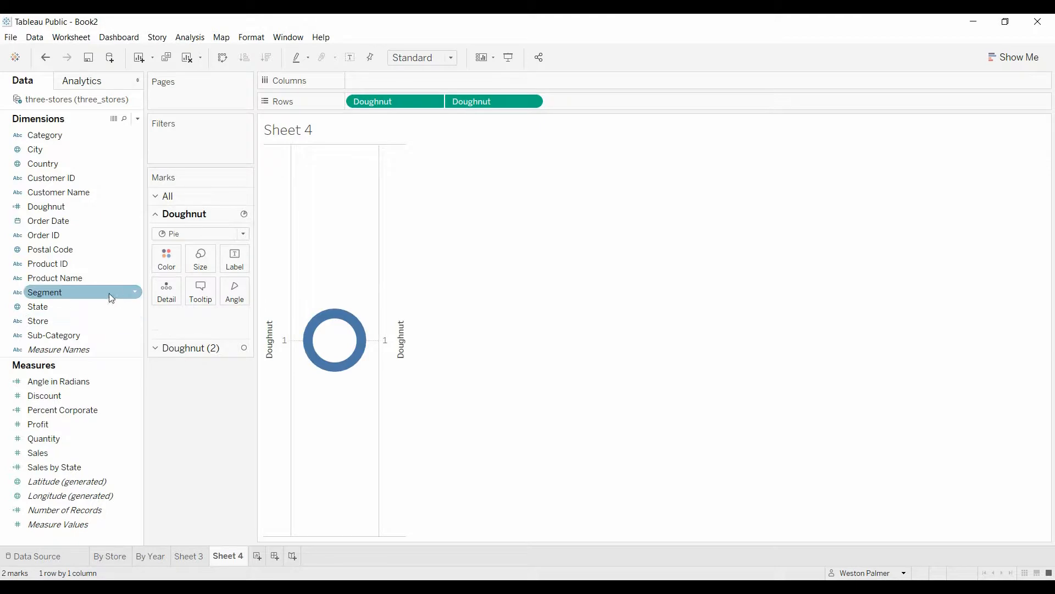
pyautogui.click(55, 293)
pyautogui.moveTo(58, 296); pyautogui.dragTo(171, 265)
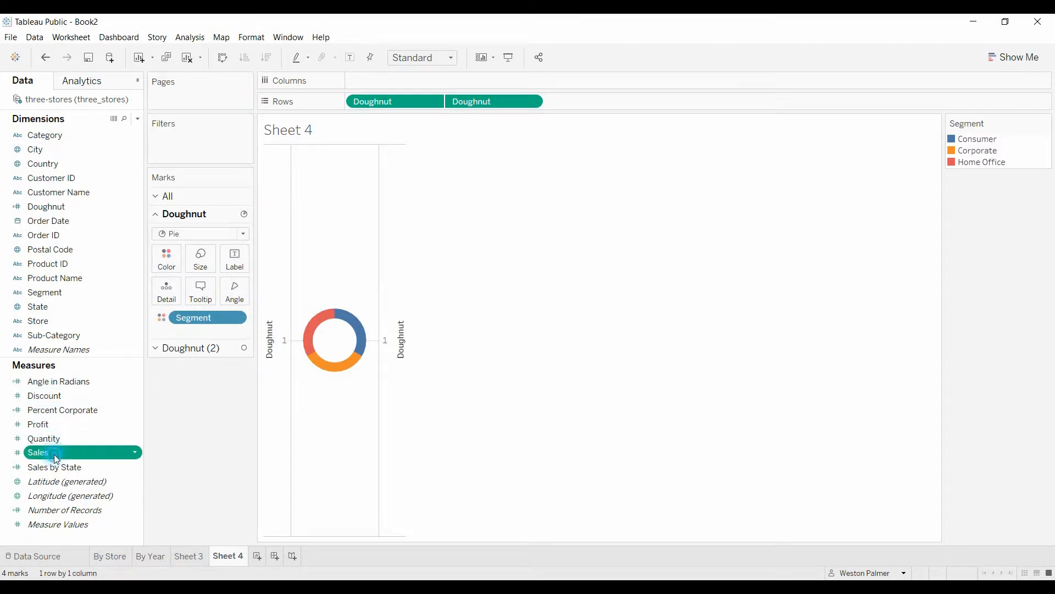
# Step: Size the first Doughnut's pie by Sales and enlarge the pie mark further to thicken the ring
pyautogui.moveTo(54, 454); pyautogui.dragTo(202, 265)
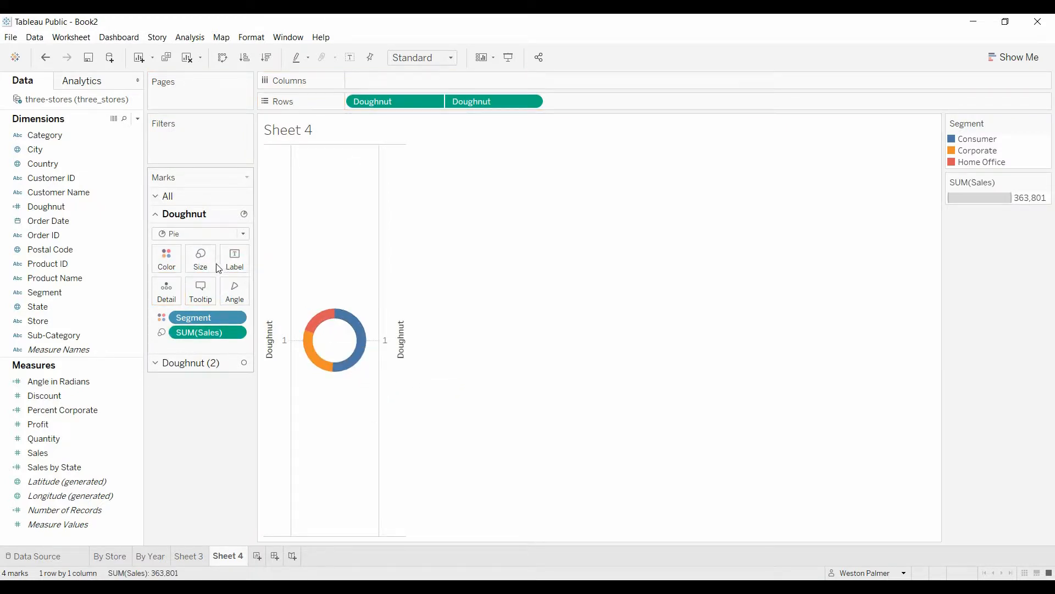
pyautogui.click(200, 257)
pyautogui.moveTo(229, 290); pyautogui.dragTo(238, 292)
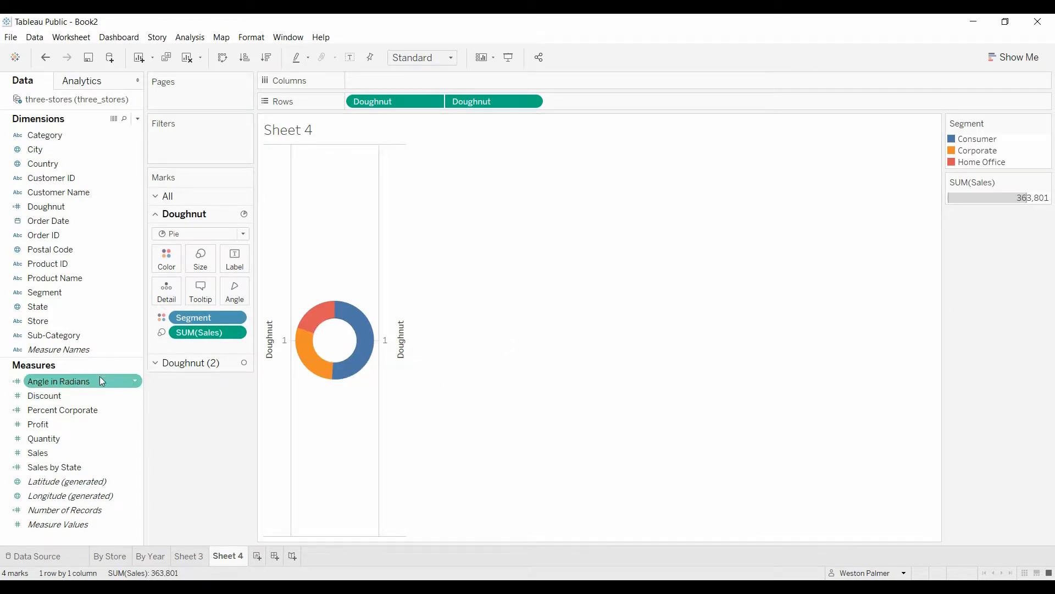
# Step: Split the doughnut chart by Store across Columns
pyautogui.click(43, 327)
pyautogui.moveTo(44, 326); pyautogui.dragTo(378, 84)
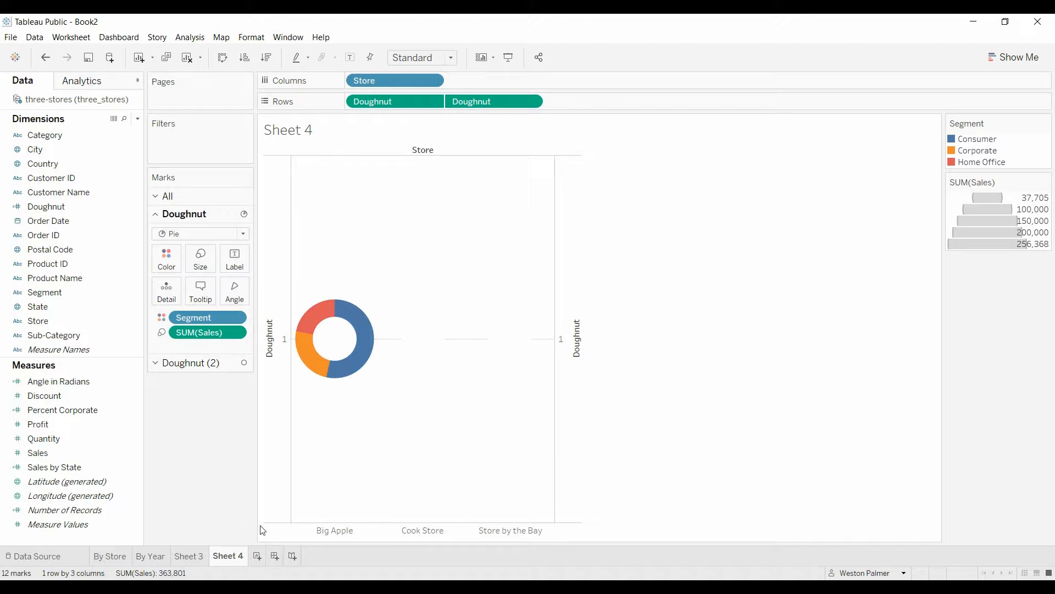
# Step: Shrink the white Doughnut (2) circles so they fit inside each store's ring
pyautogui.click(156, 361)
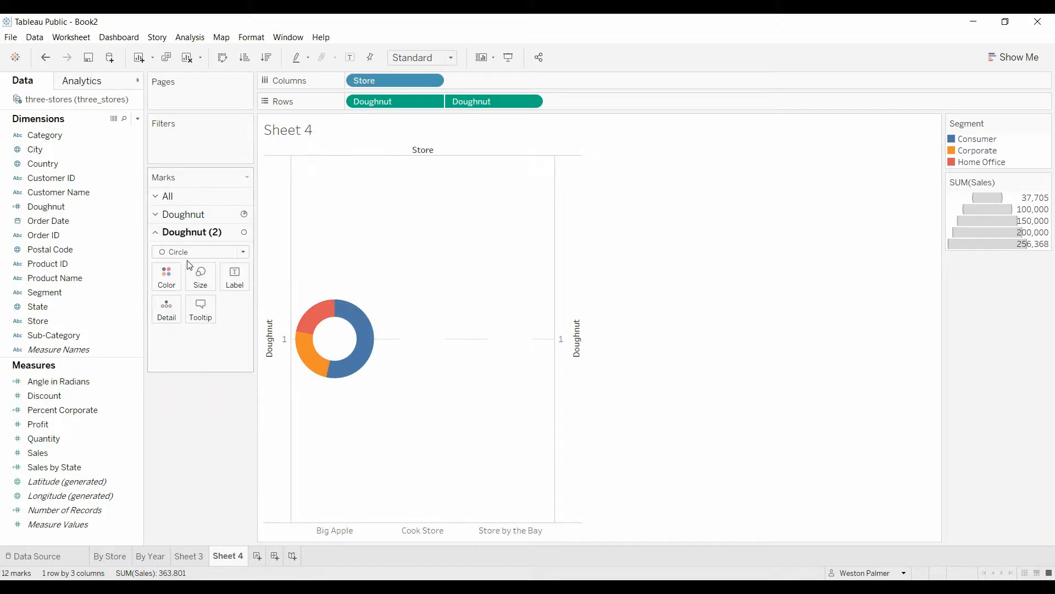
pyautogui.click(189, 427)
pyautogui.click(155, 218)
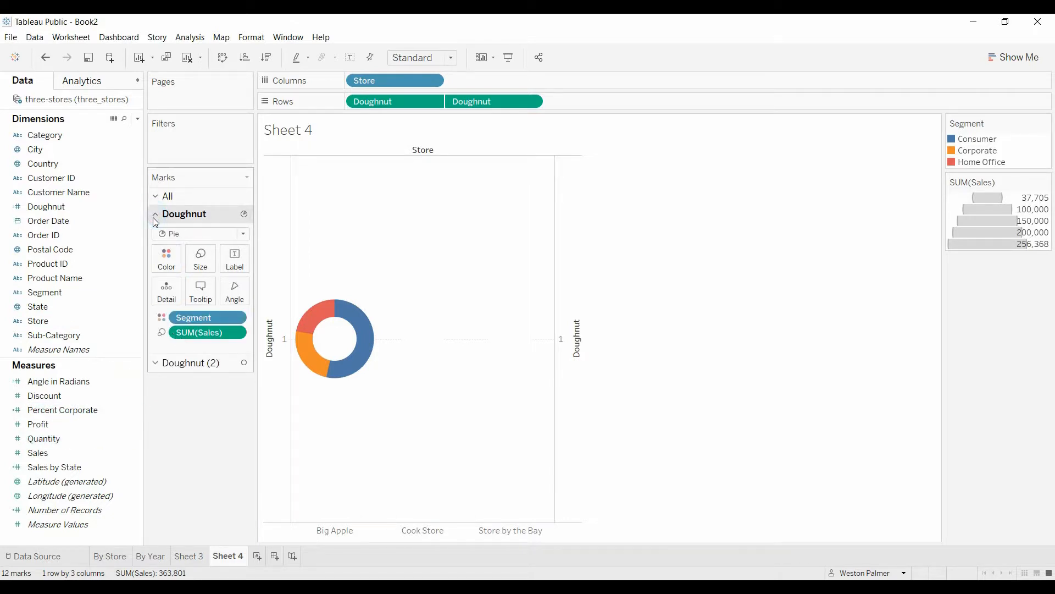
pyautogui.click(166, 363)
pyautogui.click(199, 282)
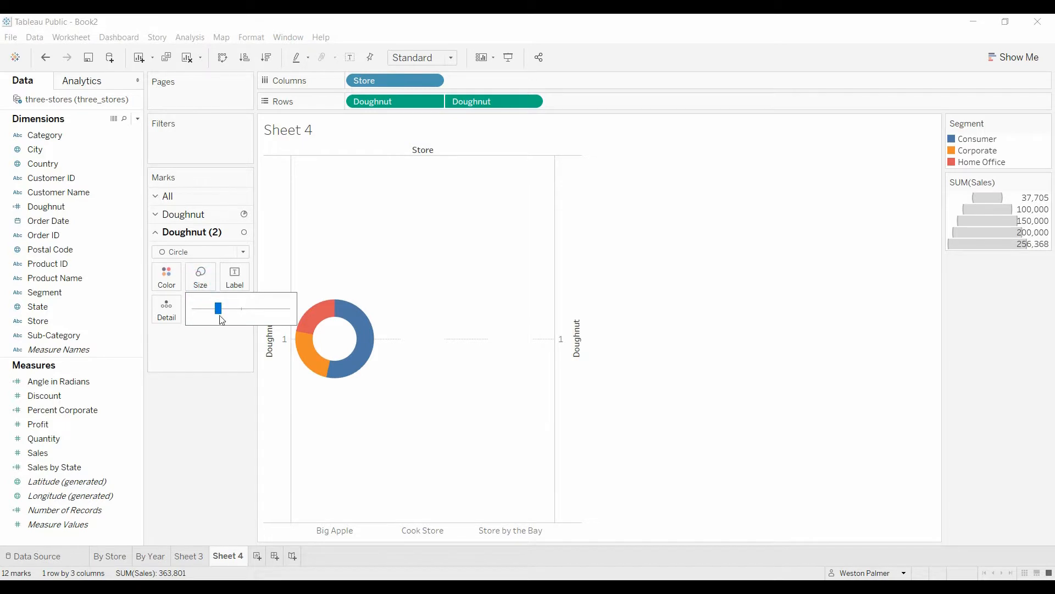
pyautogui.moveTo(219, 310); pyautogui.dragTo(216, 315)
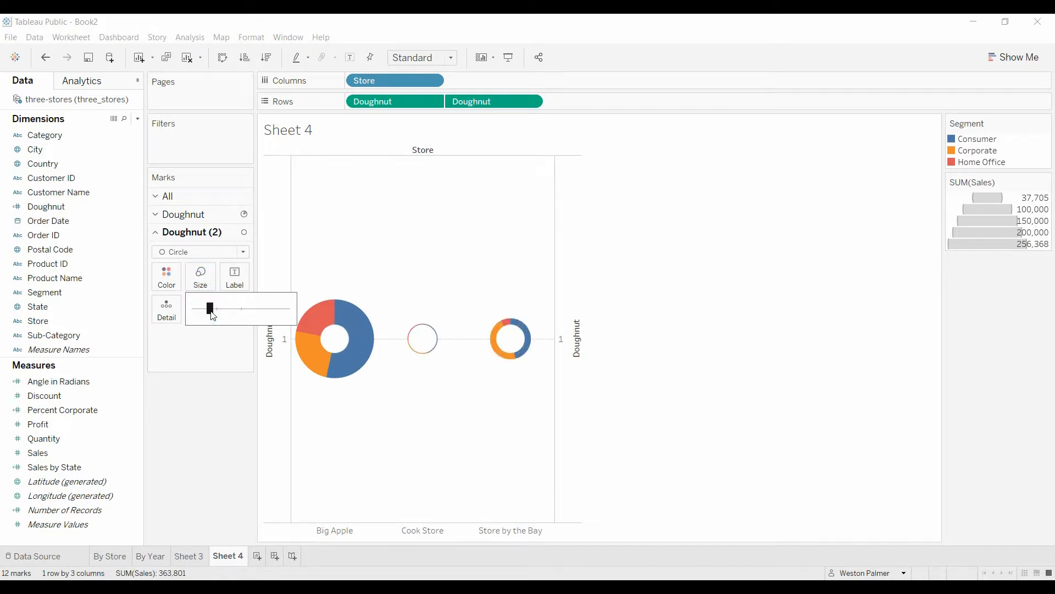
# Step: Shrink the white Doughnut (2) circles slightly and move Sales from Size to Angle on the first Doughnut's pie
pyautogui.moveTo(211, 311); pyautogui.dragTo(208, 309)
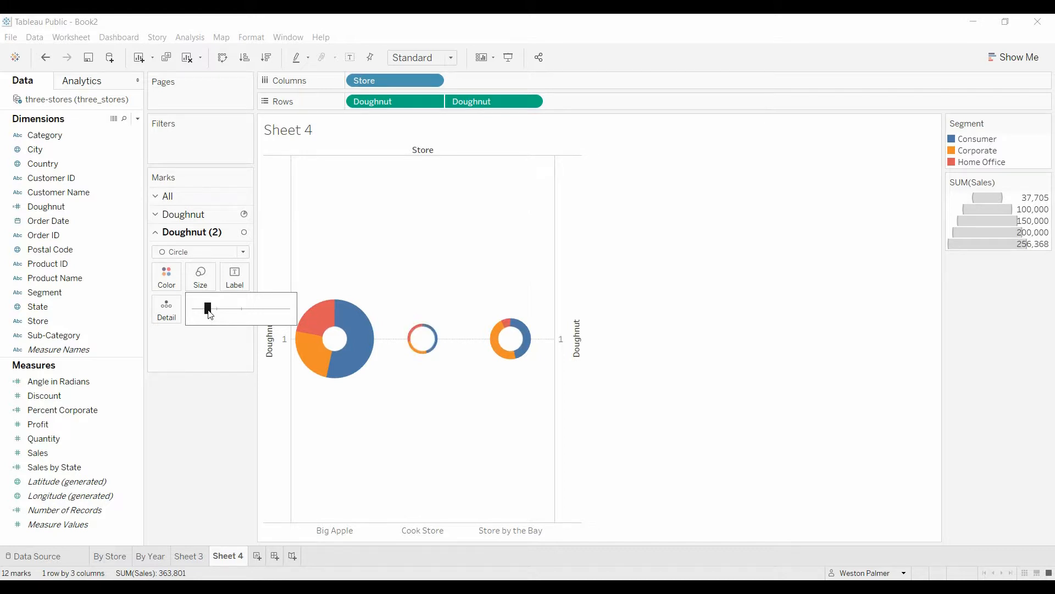
pyautogui.click(157, 214)
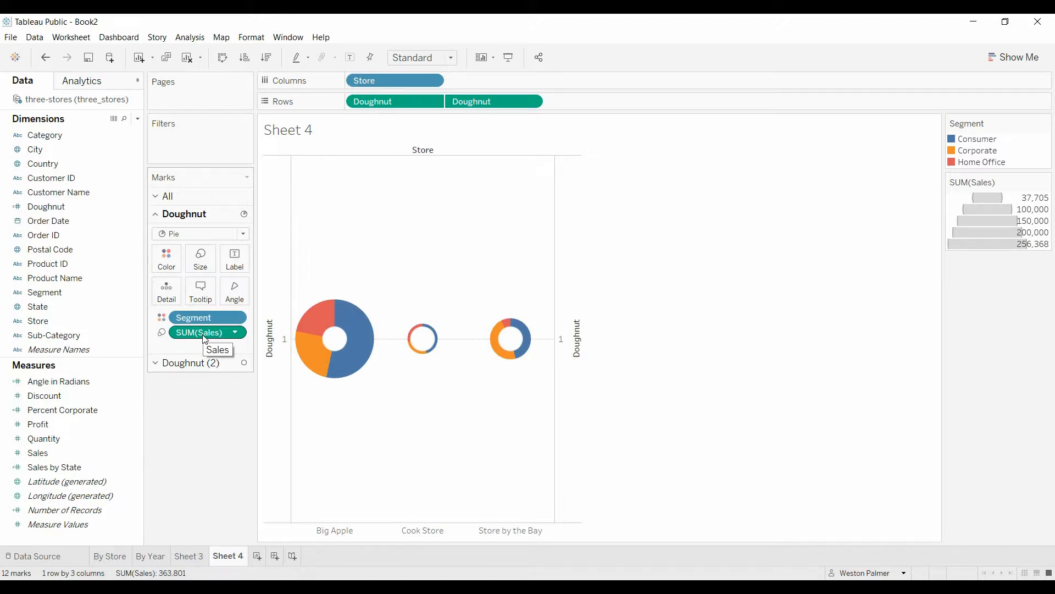
pyautogui.moveTo(204, 338); pyautogui.dragTo(242, 302)
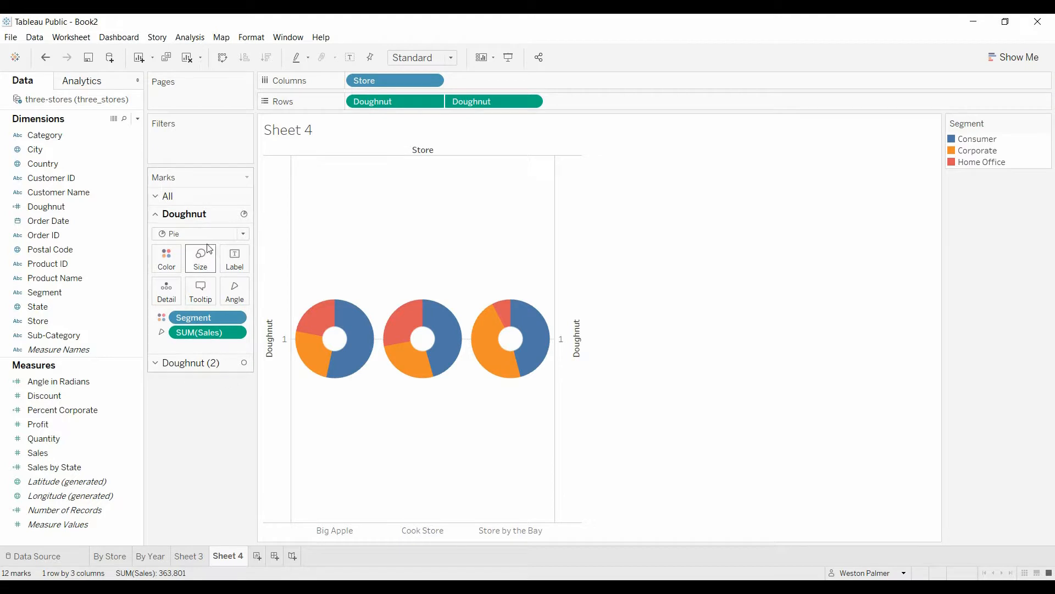
# Step: Enlarge the white Doughnut (2) circles to thin the rings of all three stores
pyautogui.click(157, 369)
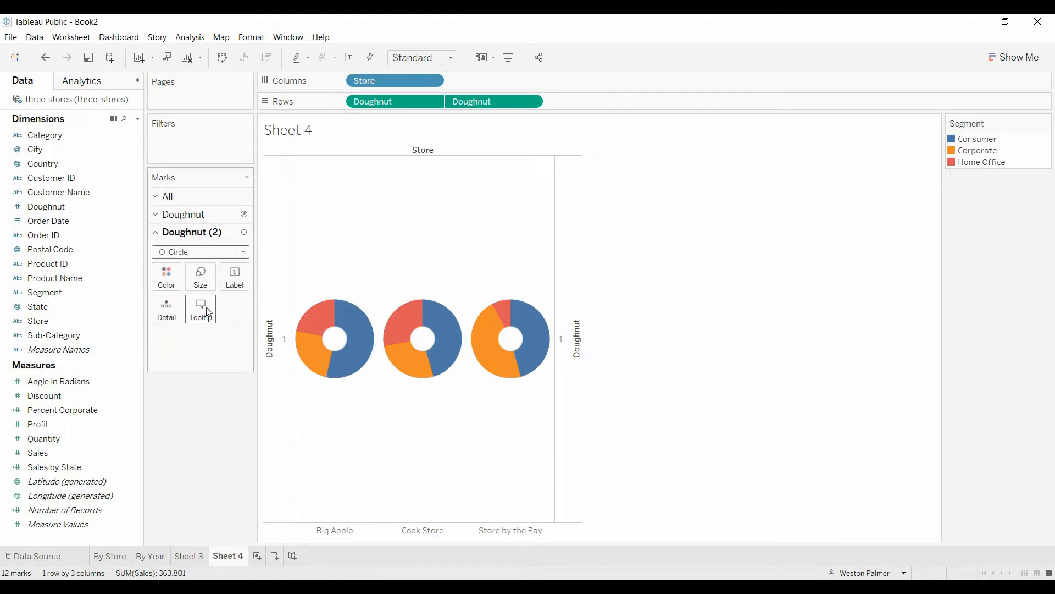
pyautogui.click(202, 281)
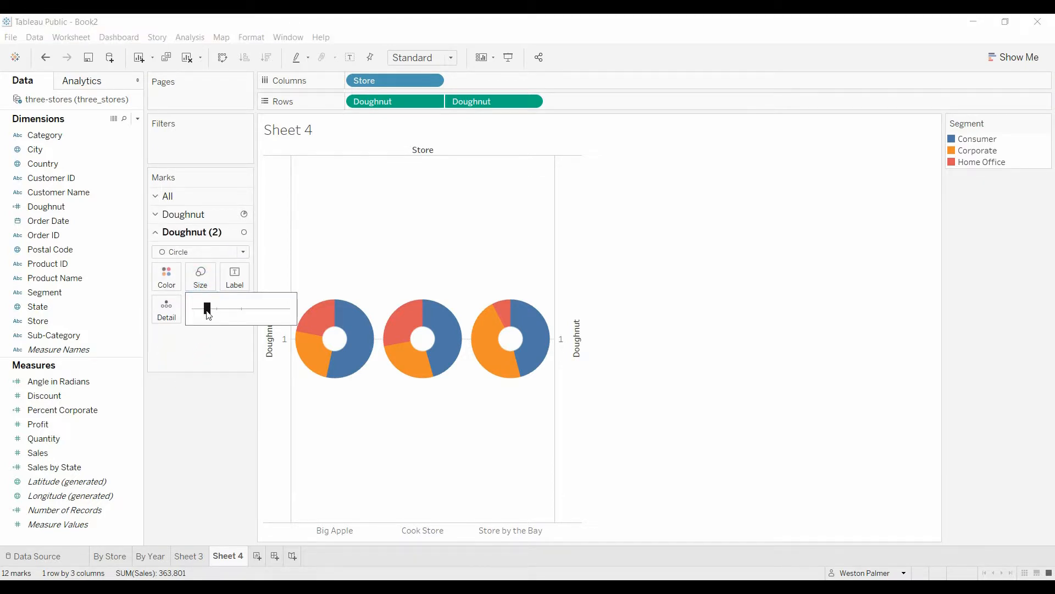
pyautogui.moveTo(209, 314); pyautogui.dragTo(221, 316)
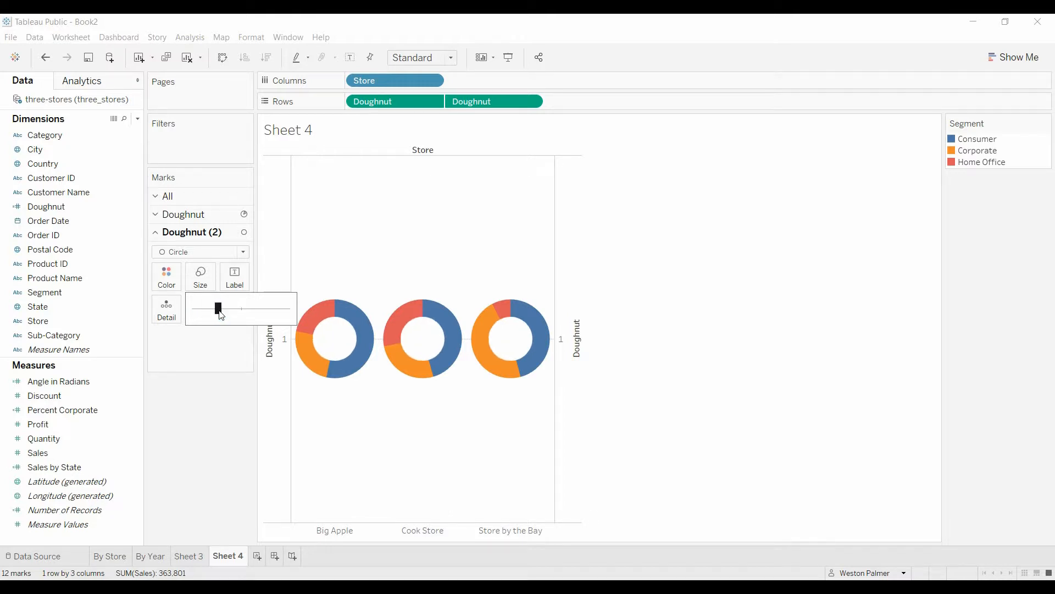
pyautogui.click(188, 413)
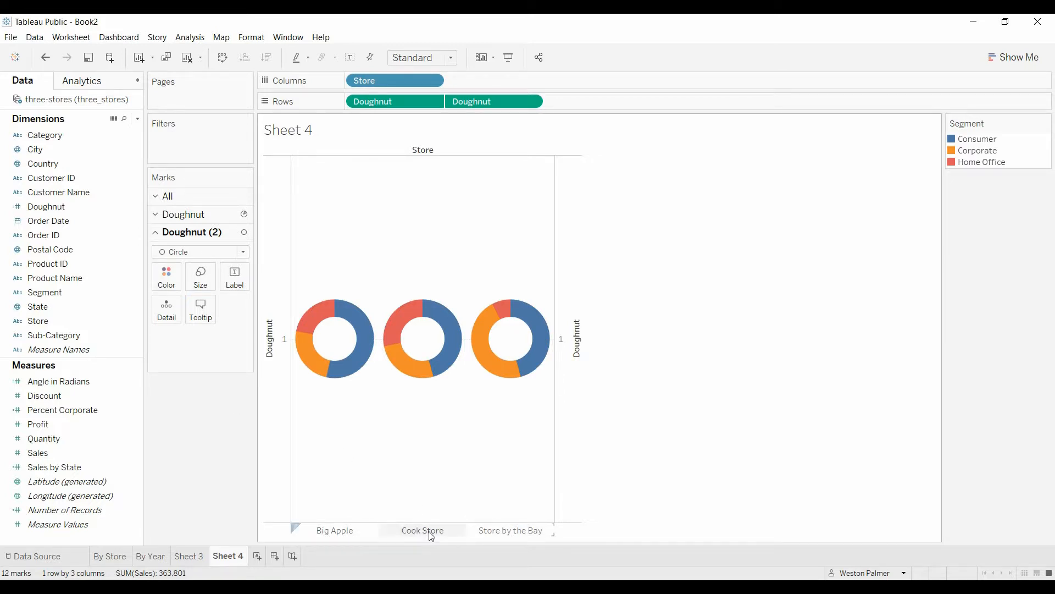
# Step: Label the Doughnut (2) circles with Store
pyautogui.moveTo(437, 349)
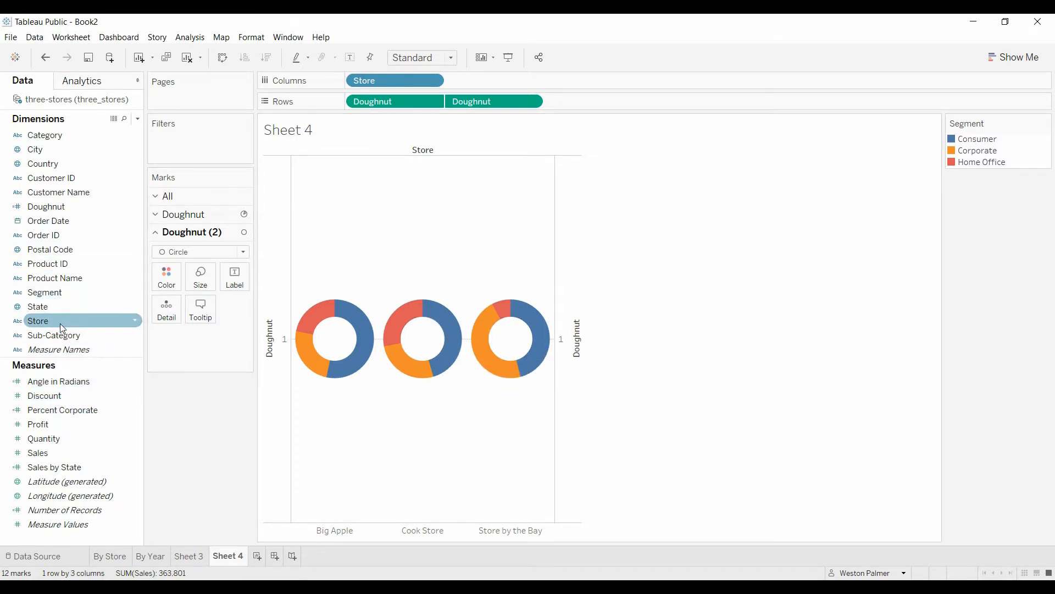
pyautogui.moveTo(43, 324); pyautogui.dragTo(232, 293)
pyautogui.moveTo(231, 285); pyautogui.dragTo(233, 285)
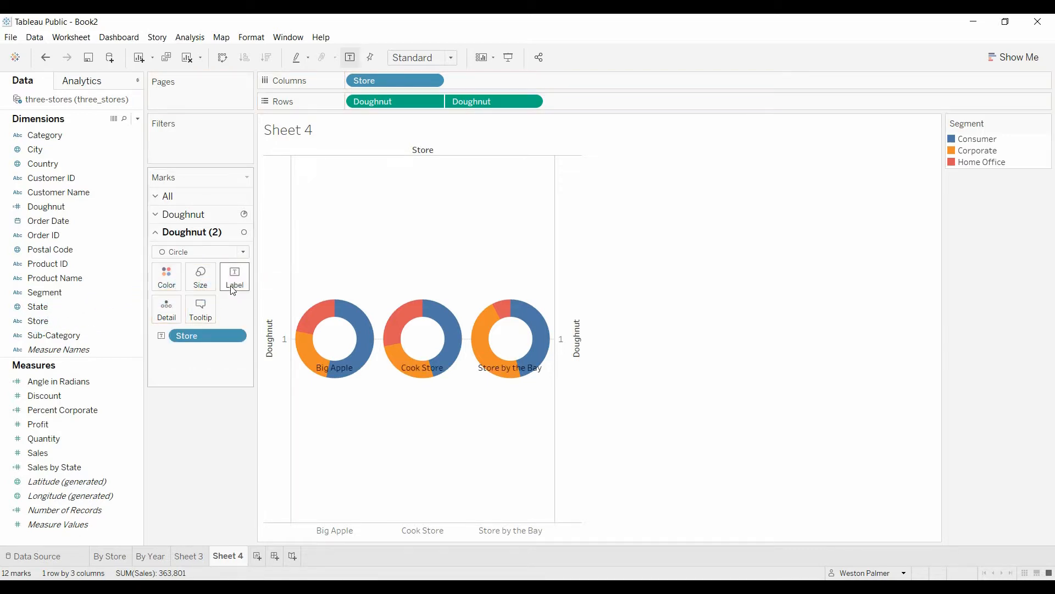
# Step: Set the Store labels' vertical alignment to Middle and widen the chart to make more room for them inside the rings
pyautogui.moveTo(355, 374)
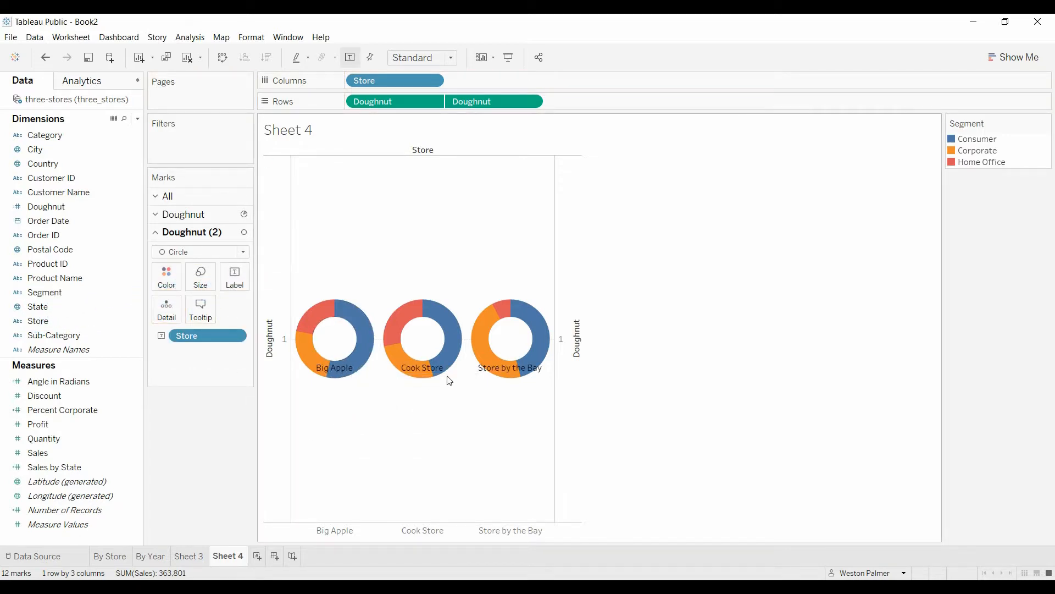
pyautogui.click(237, 283)
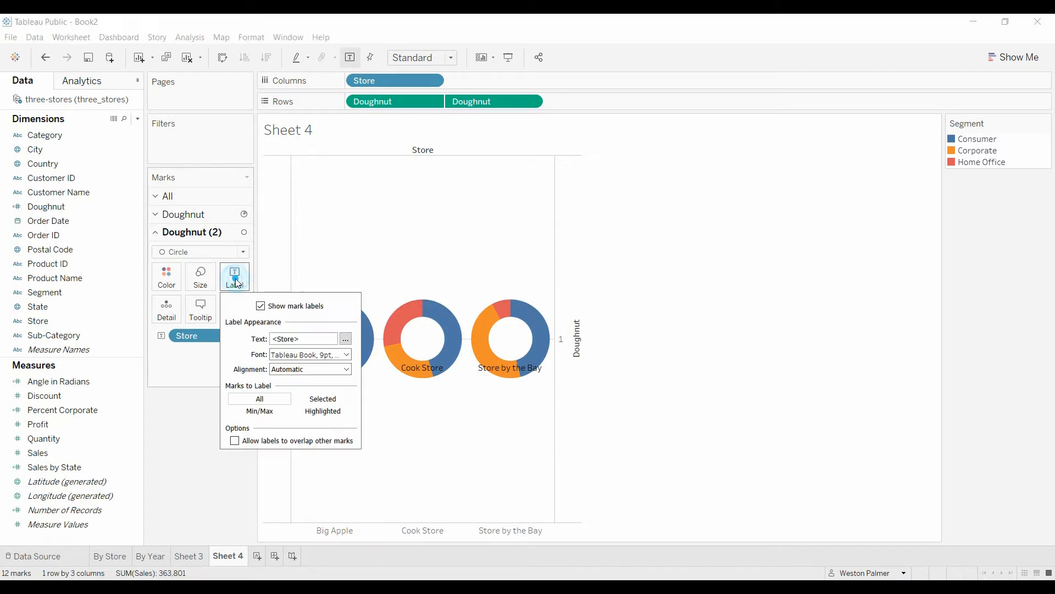
pyautogui.click(347, 368)
pyautogui.click(304, 468)
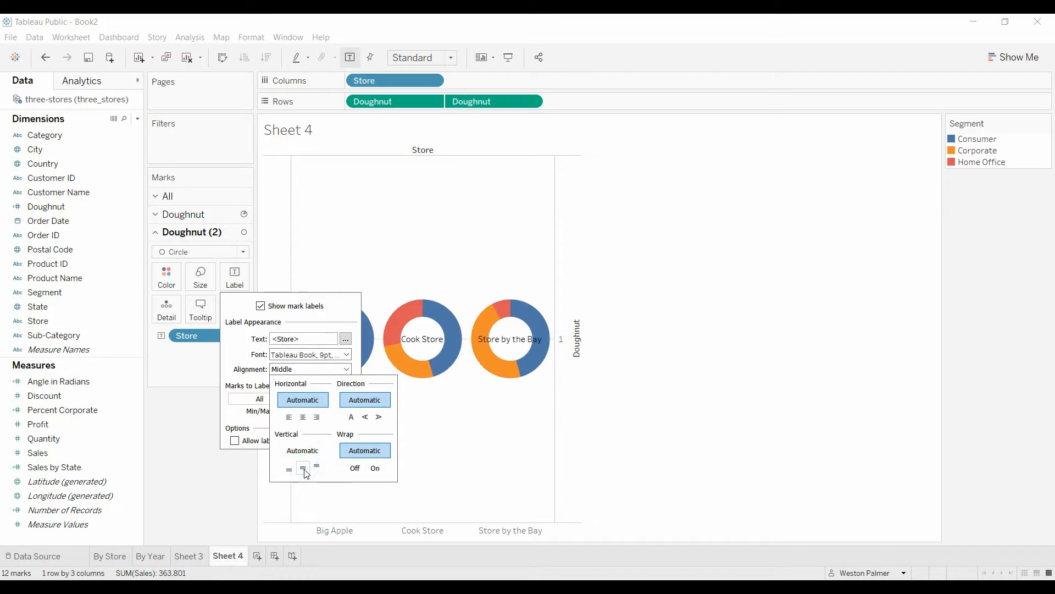
pyautogui.click(199, 467)
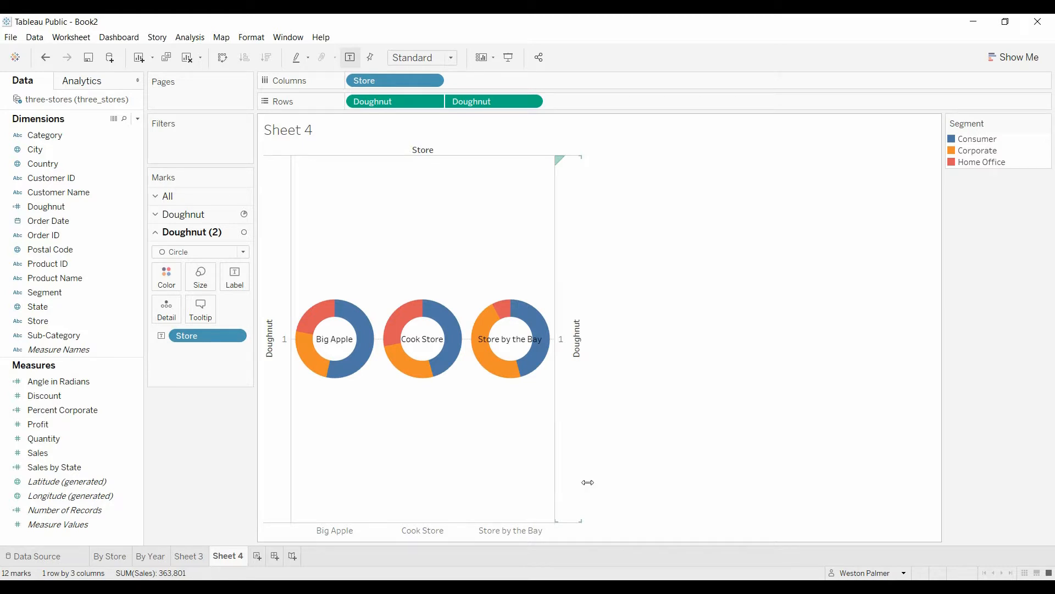
pyautogui.moveTo(587, 482); pyautogui.dragTo(633, 493)
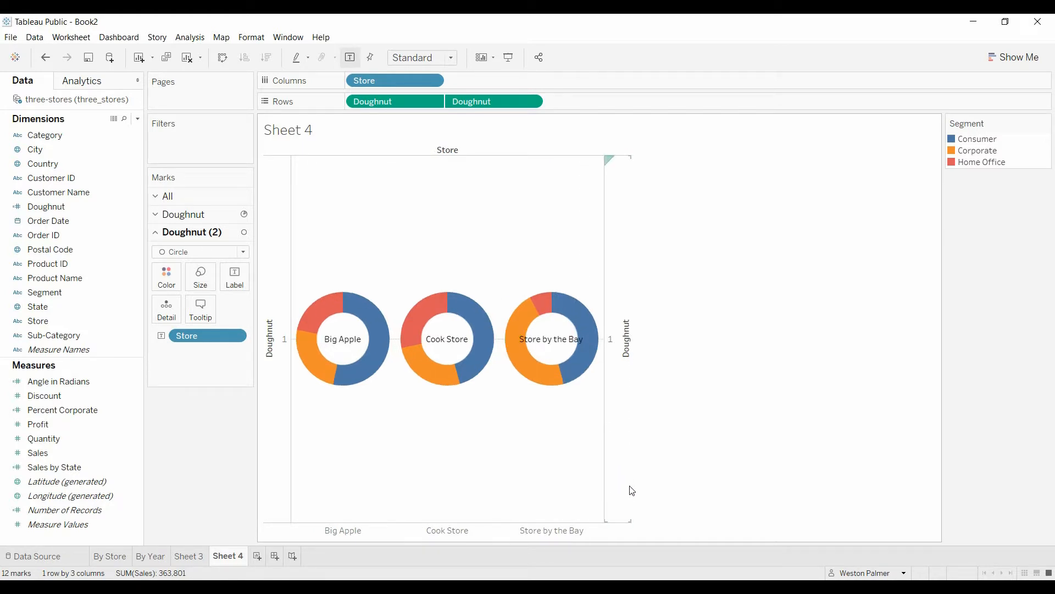
pyautogui.moveTo(631, 487); pyautogui.dragTo(673, 492)
# Step: Hide the secondary Doughnut axis header and the Store headers beneath the rings
pyautogui.rightClick(664, 349)
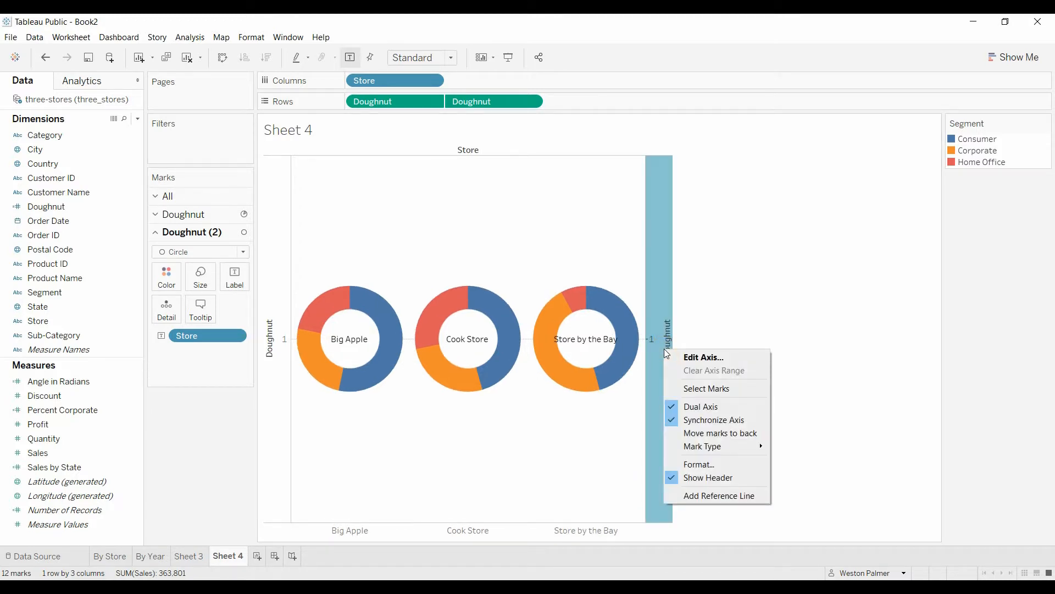
pyautogui.click(711, 477)
pyautogui.rightClick(590, 529)
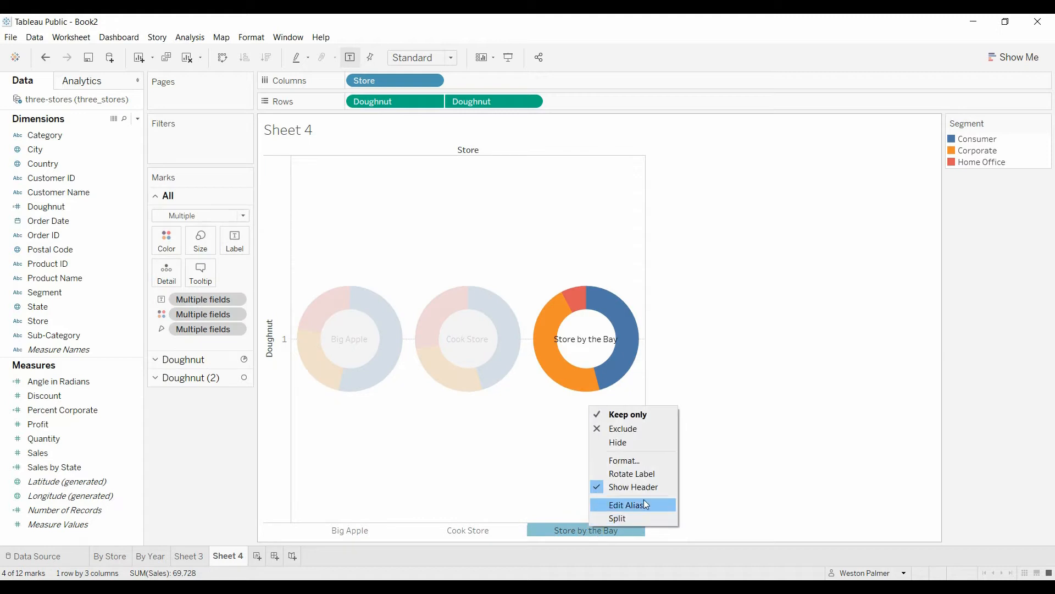
pyautogui.click(647, 485)
pyautogui.click(444, 475)
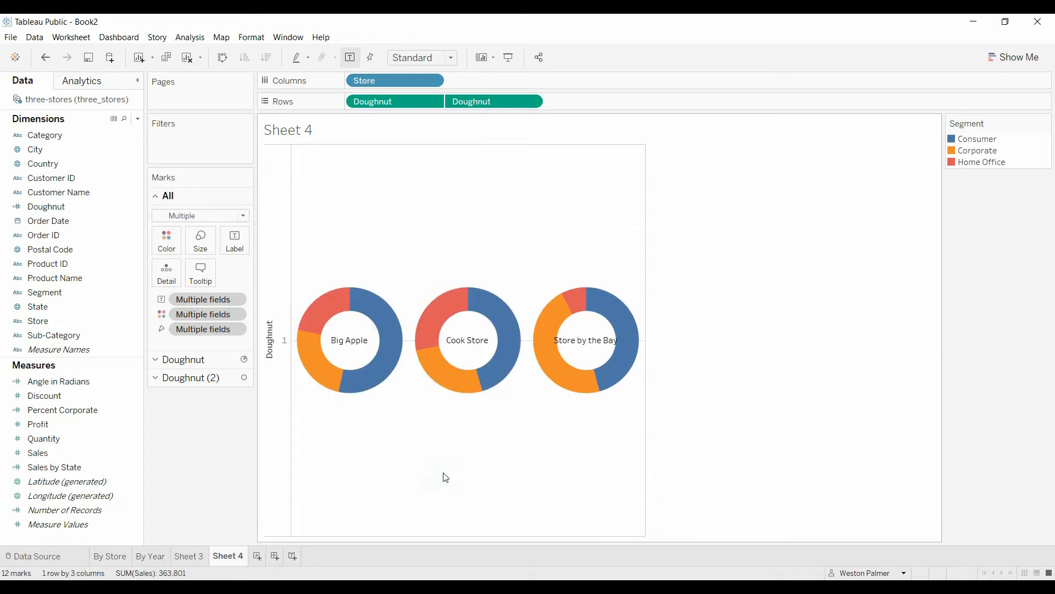
# Step: Label the first Doughnut's pie slices with Sales, calculated as Percent of Total
pyautogui.click(160, 359)
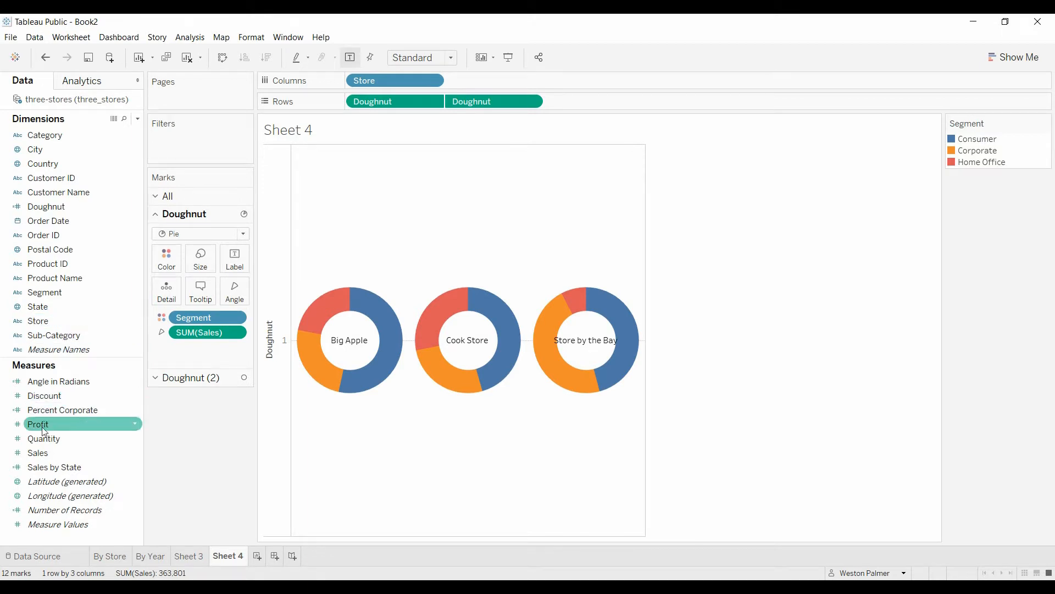
pyautogui.moveTo(45, 455); pyautogui.dragTo(231, 265)
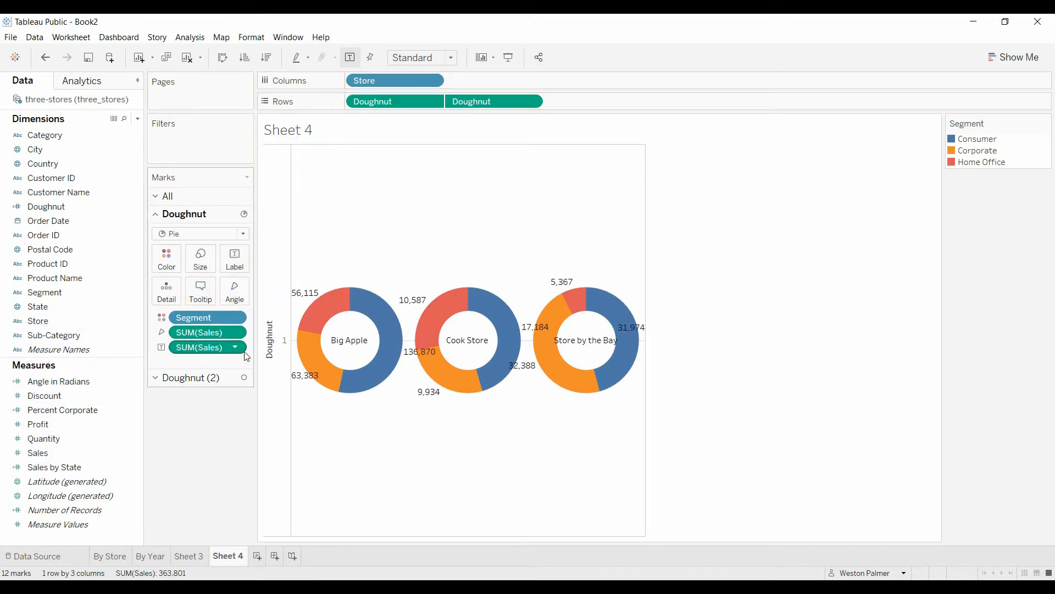
pyautogui.click(235, 348)
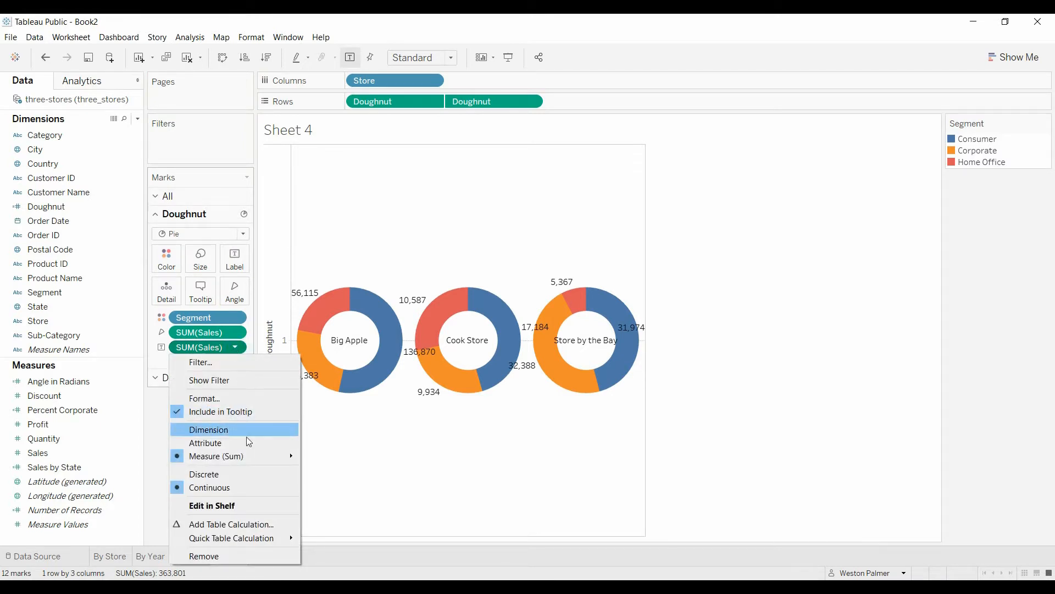
pyautogui.moveTo(255, 537)
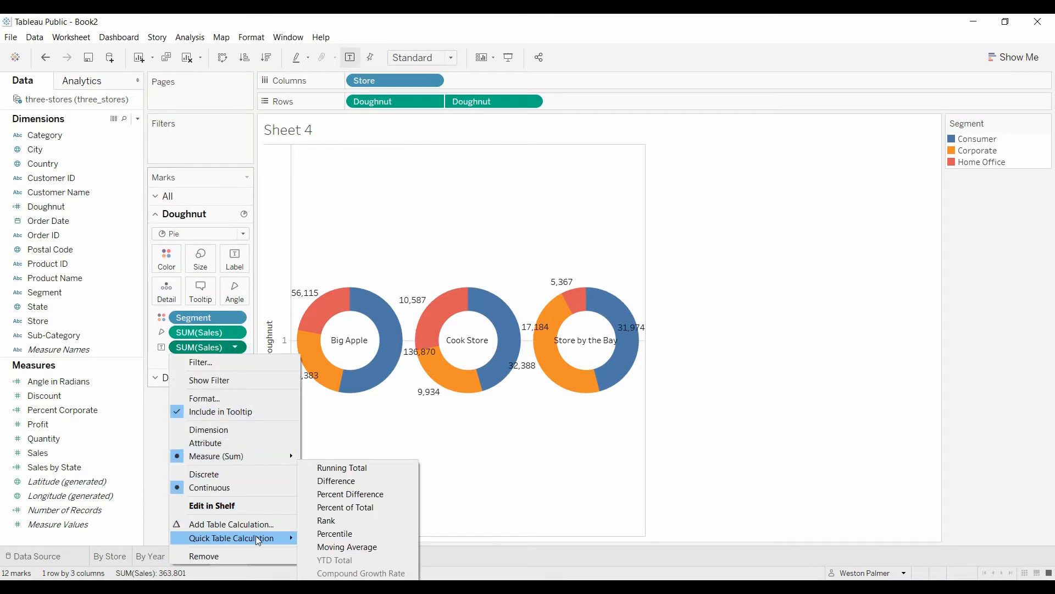
pyautogui.click(351, 507)
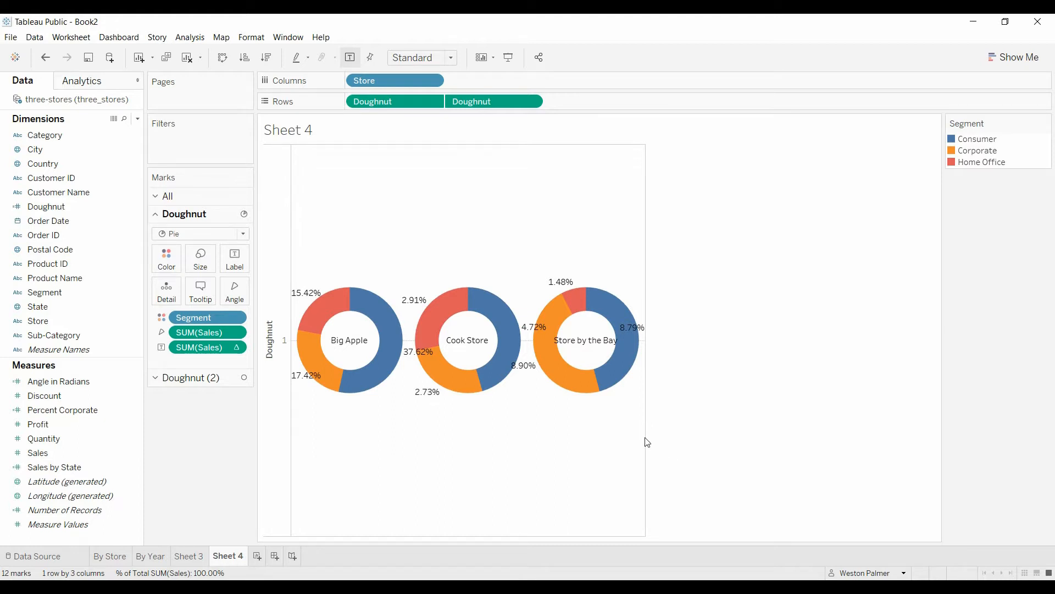
# Step: Widen the chart further and shrink the Doughnut (2) circles while keeping the Store names inside them
pyautogui.moveTo(651, 439); pyautogui.dragTo(743, 450)
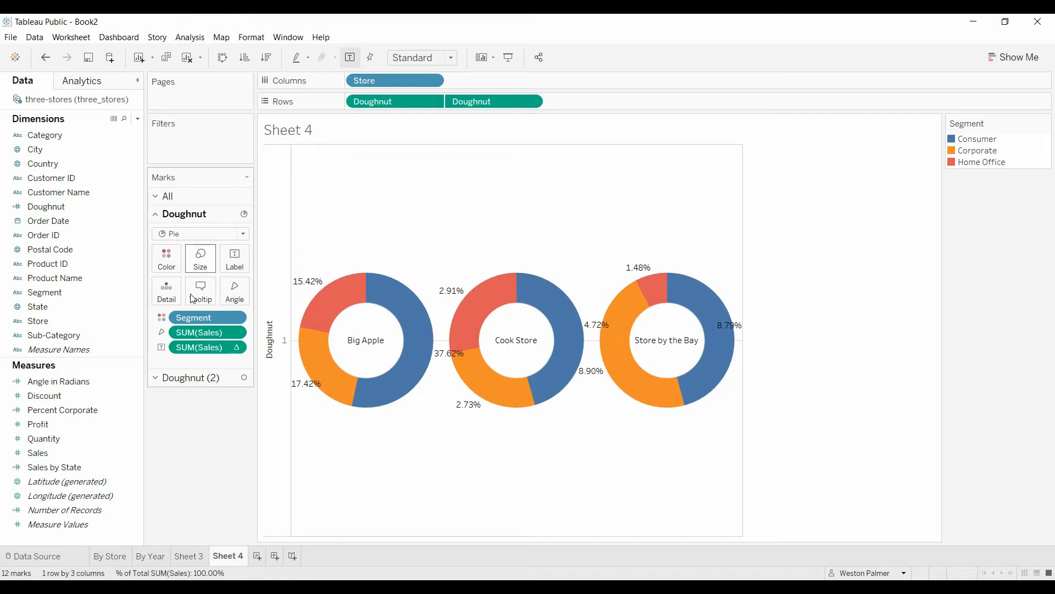
pyautogui.click(216, 380)
pyautogui.click(200, 281)
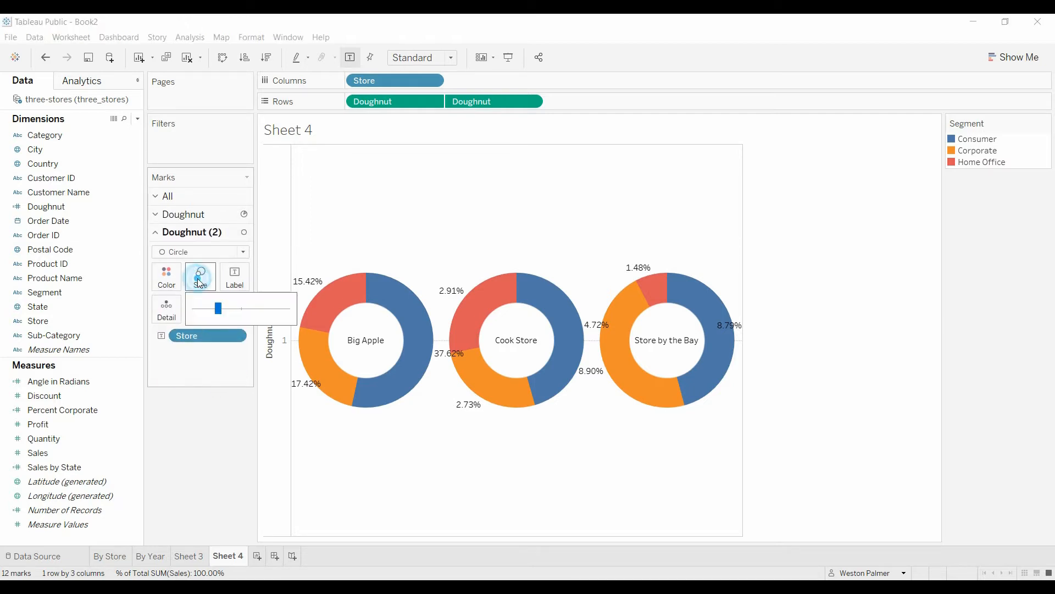
pyautogui.moveTo(219, 308); pyautogui.dragTo(212, 313)
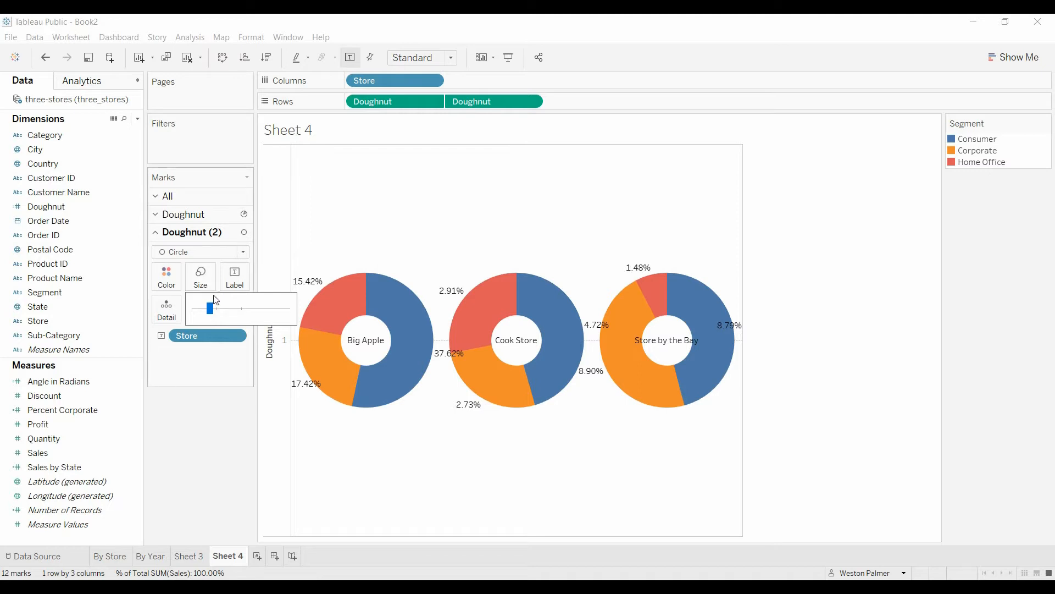
pyautogui.moveTo(216, 311); pyautogui.dragTo(218, 313)
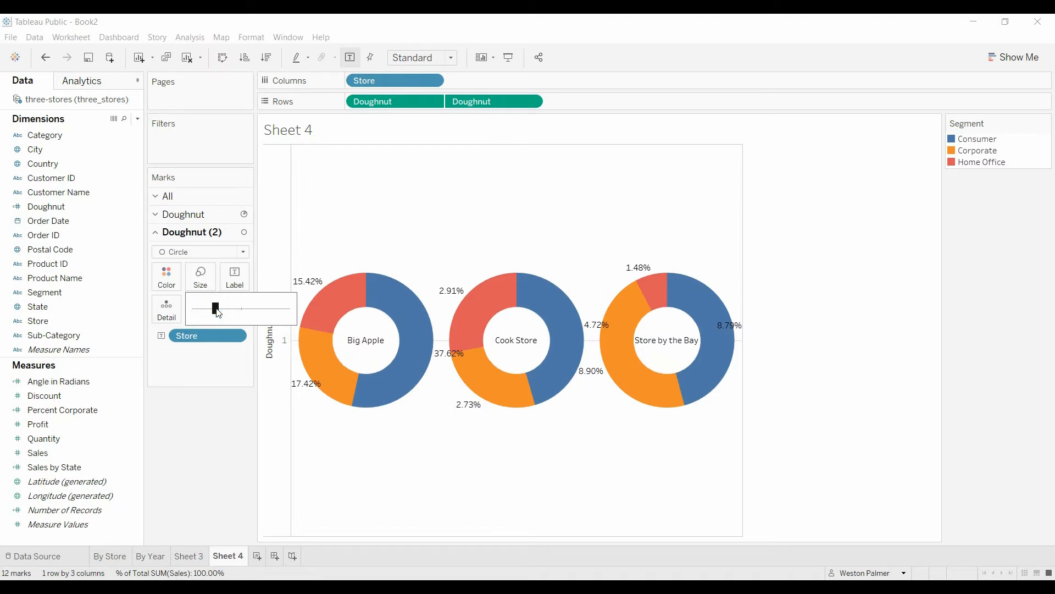
# Step: Shrink the first Doughnut's pie so the percentage labels sit outside thinner rings
pyautogui.click(203, 215)
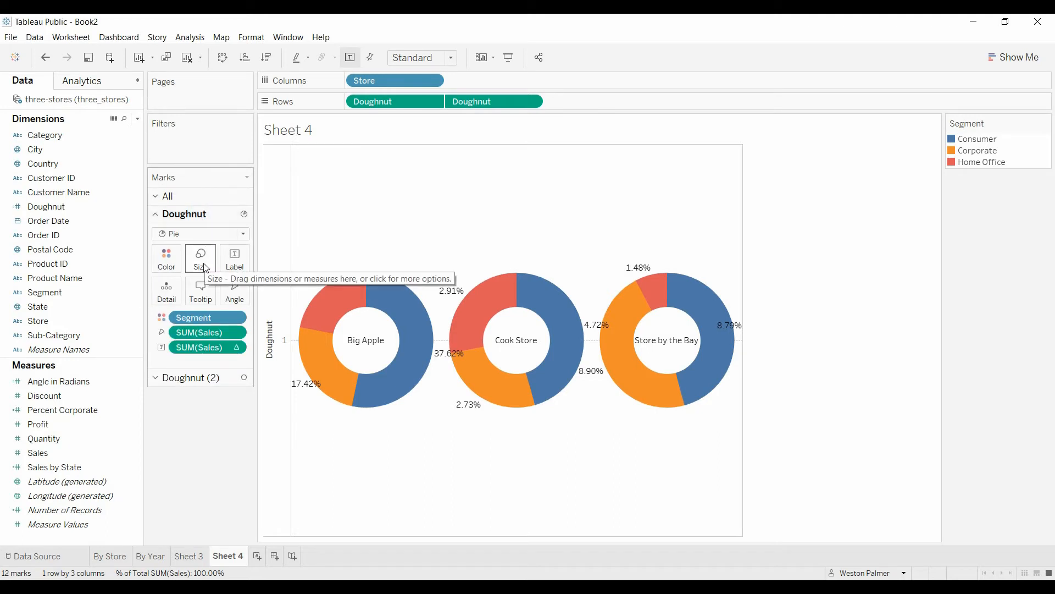
pyautogui.click(205, 263)
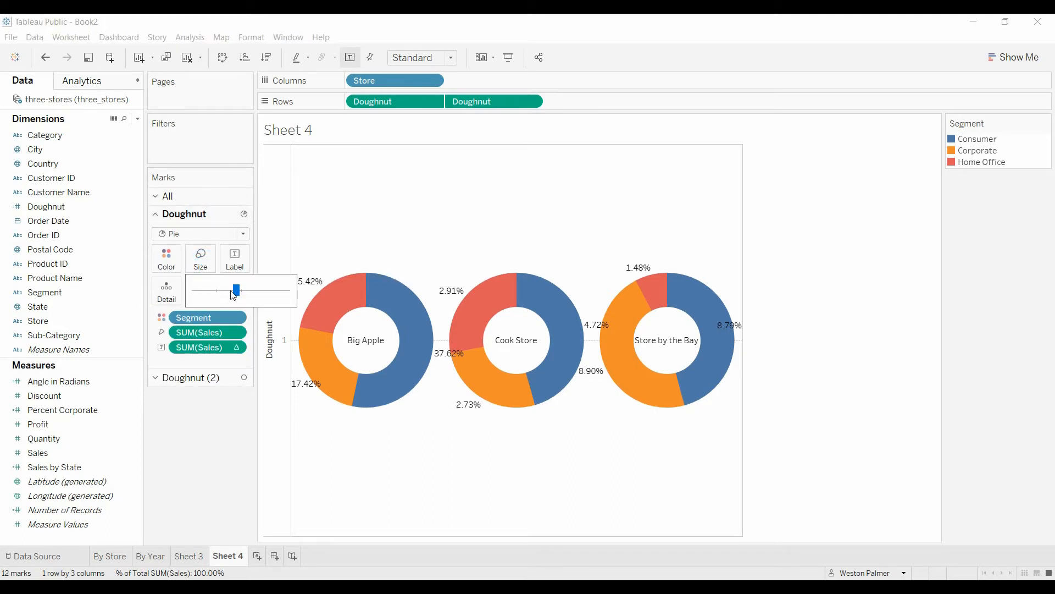
pyautogui.moveTo(234, 299); pyautogui.dragTo(227, 295)
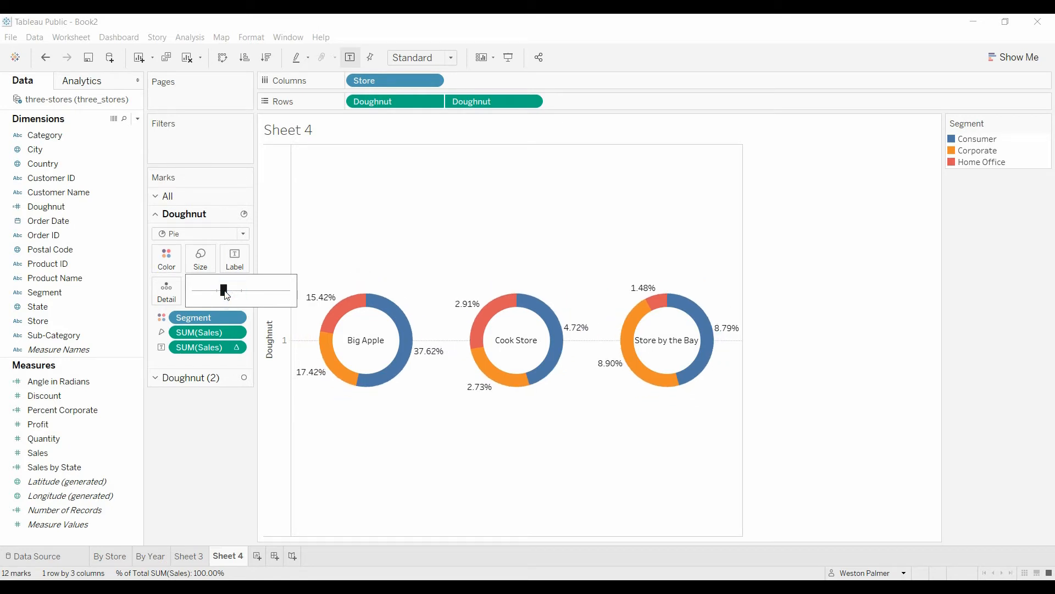
pyautogui.click(178, 487)
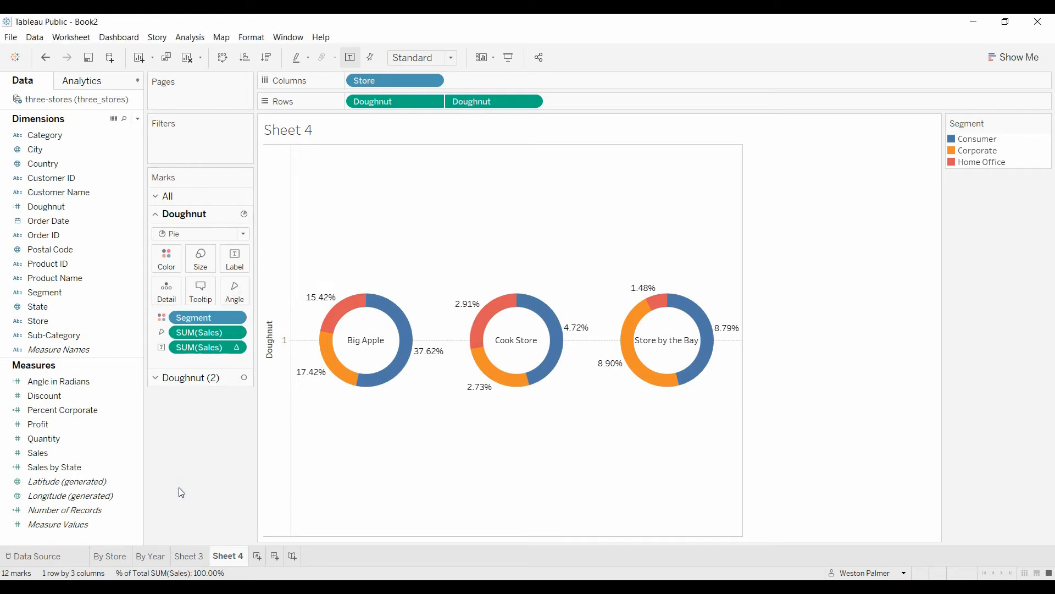
# Step: Hide the remaining Doughnut axis header and set the pane borders of the row and column dividers to None
pyautogui.rightClick(279, 329)
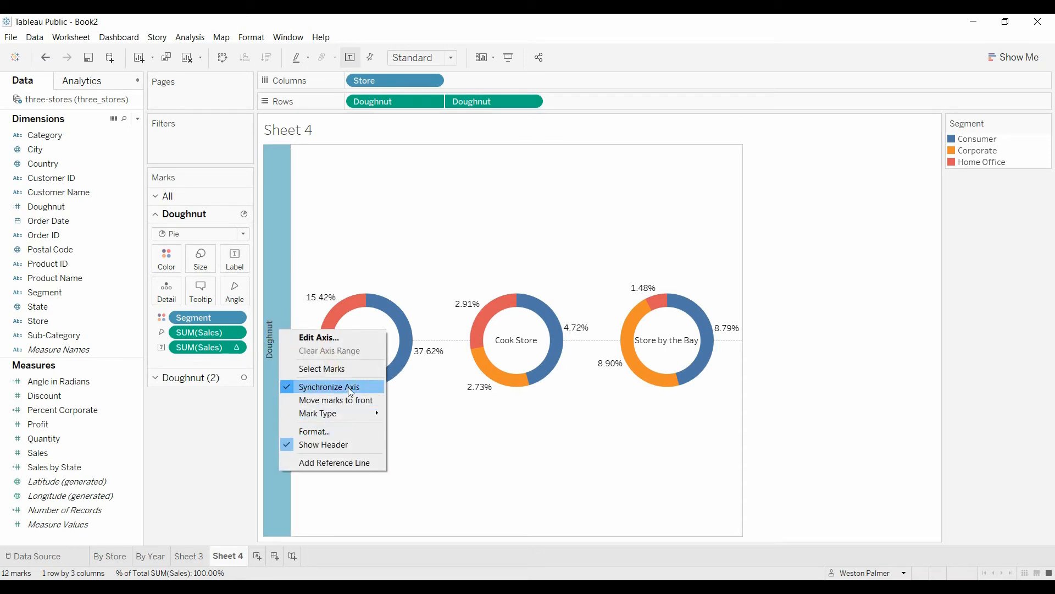
pyautogui.click(343, 444)
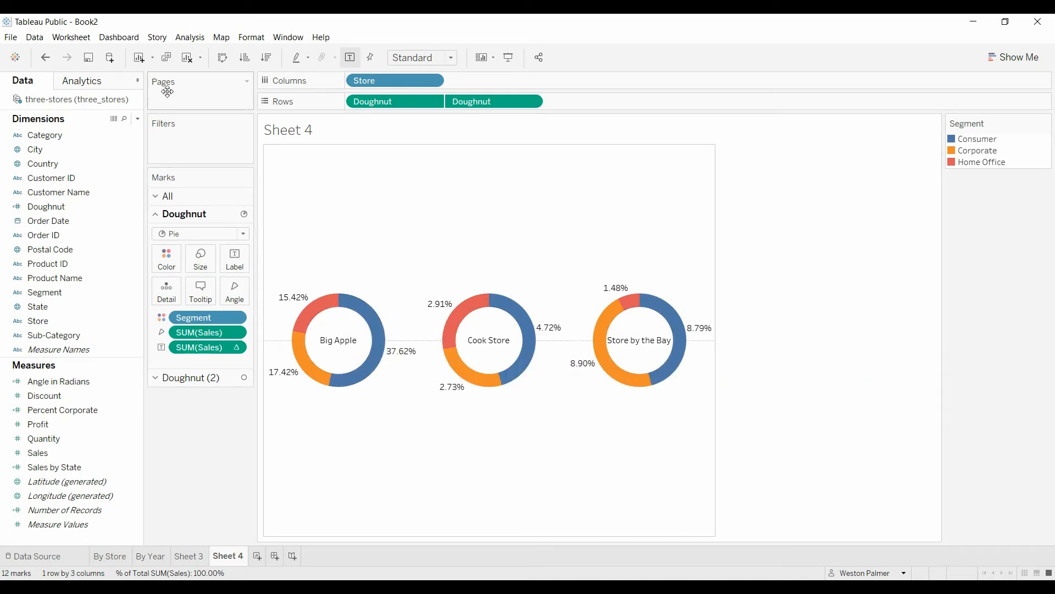
pyautogui.click(252, 36)
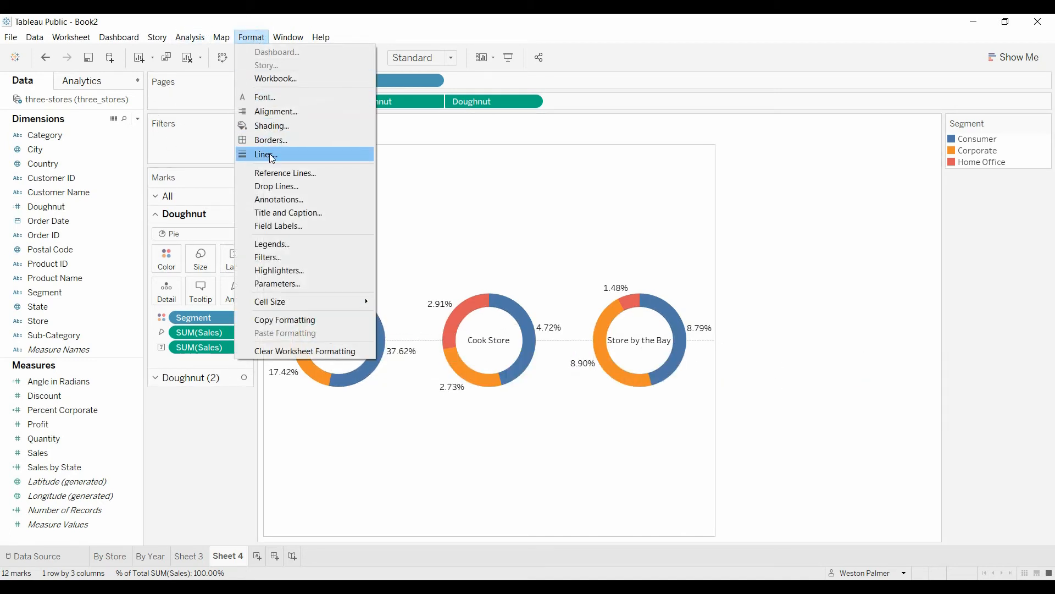
pyautogui.click(271, 155)
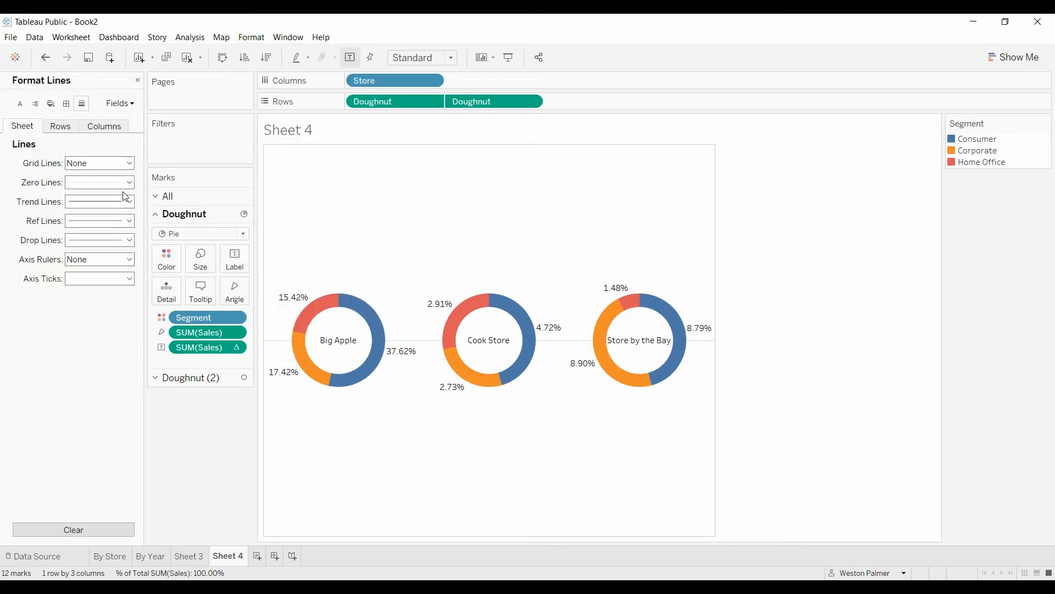
pyautogui.click(66, 104)
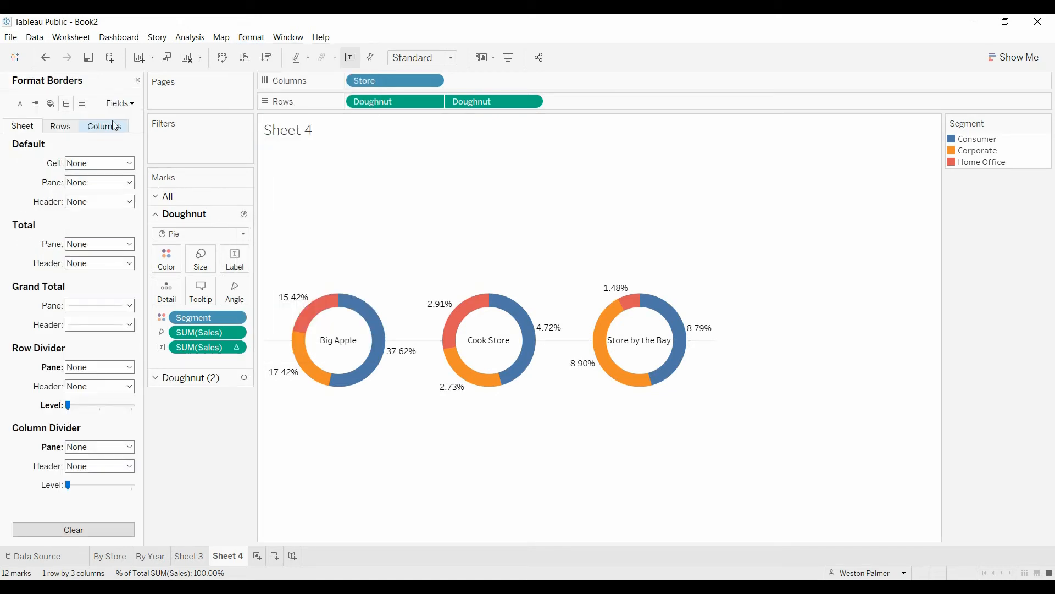
# Step: Remove the remaining faint line behind the doughnuts by setting the grid lines for rows to None
pyautogui.click(113, 121)
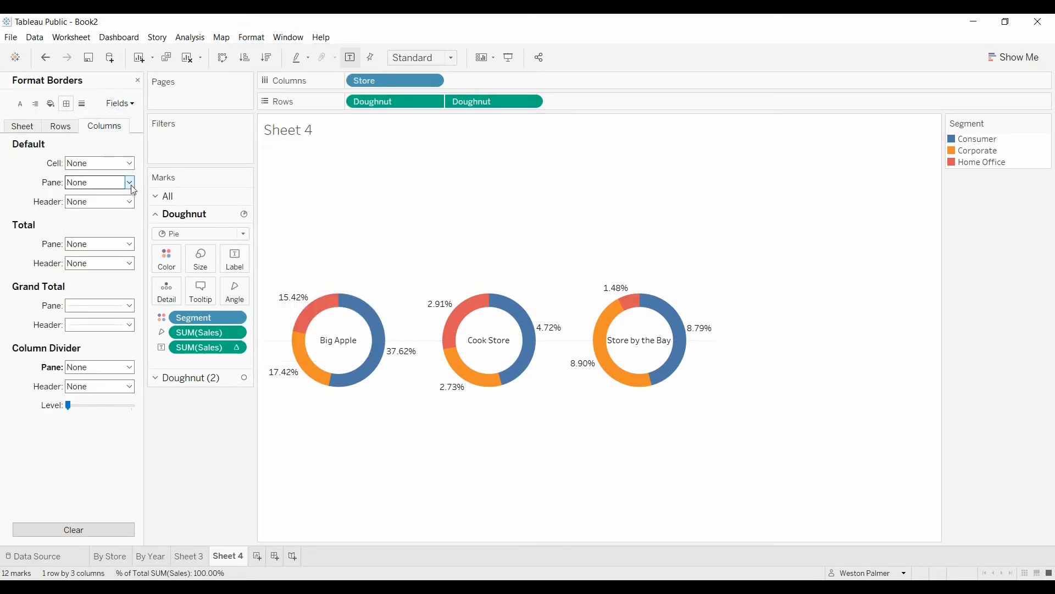
pyautogui.click(82, 103)
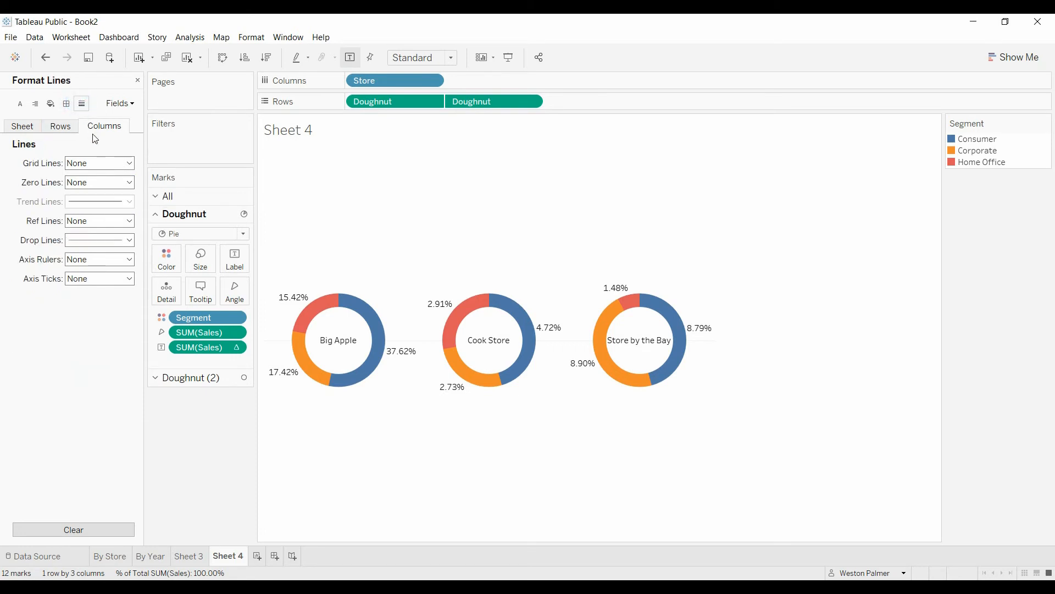
pyautogui.click(70, 132)
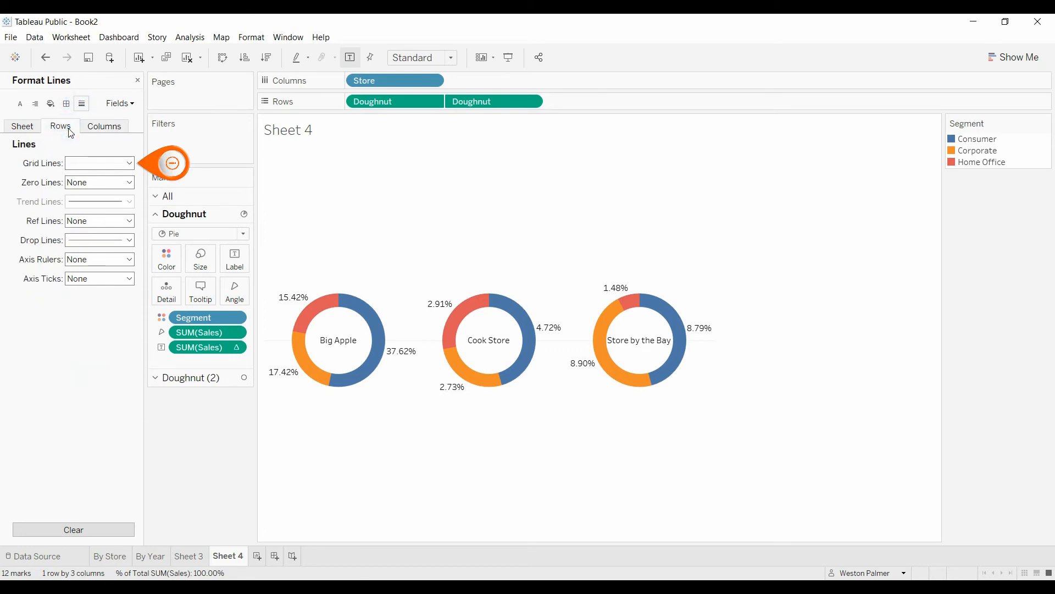
pyautogui.click(104, 126)
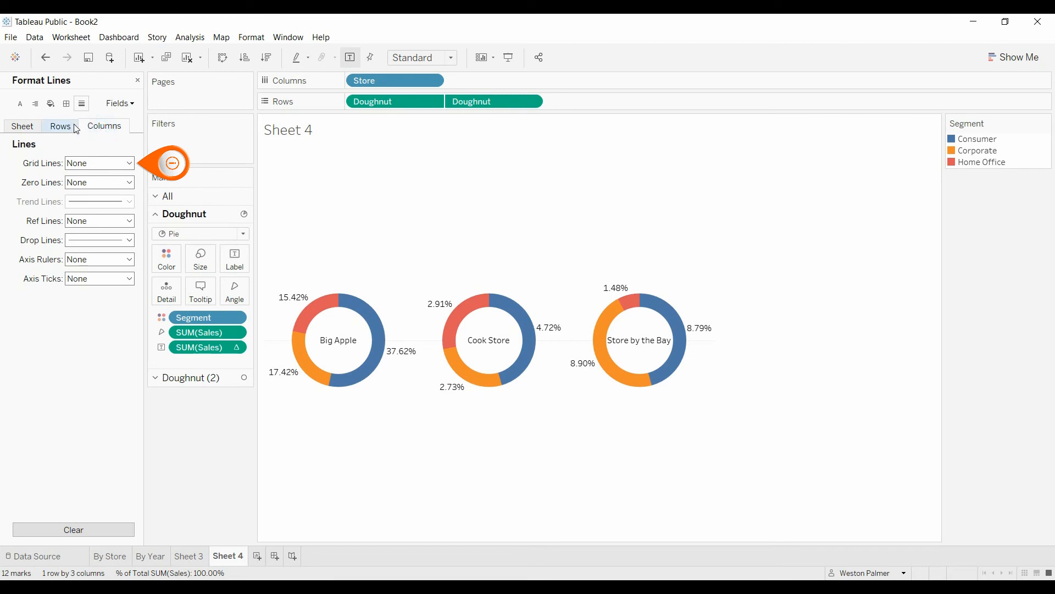
pyautogui.click(76, 128)
pyautogui.click(130, 163)
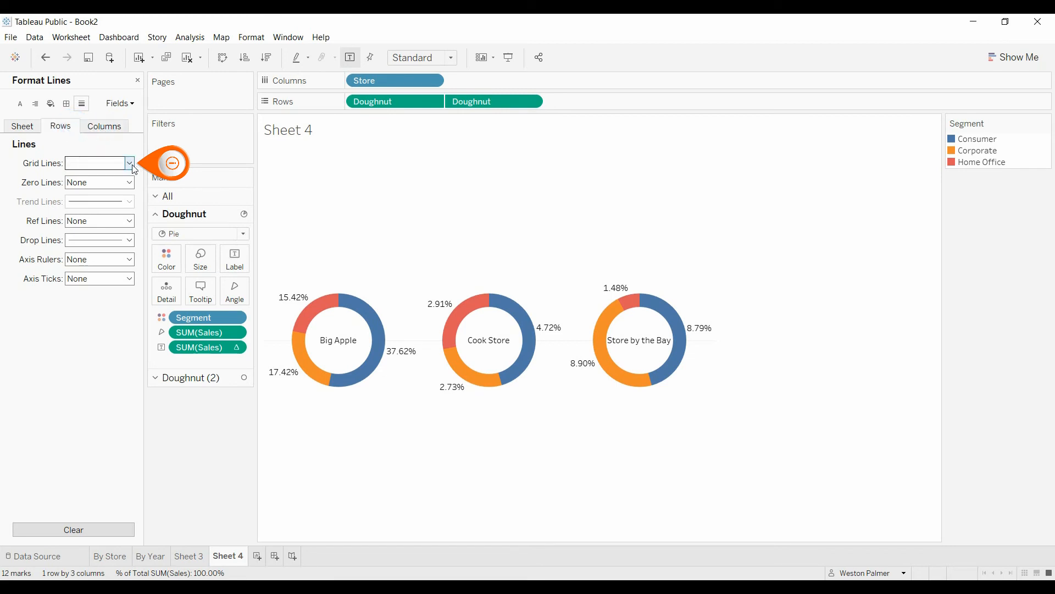
pyautogui.click(126, 179)
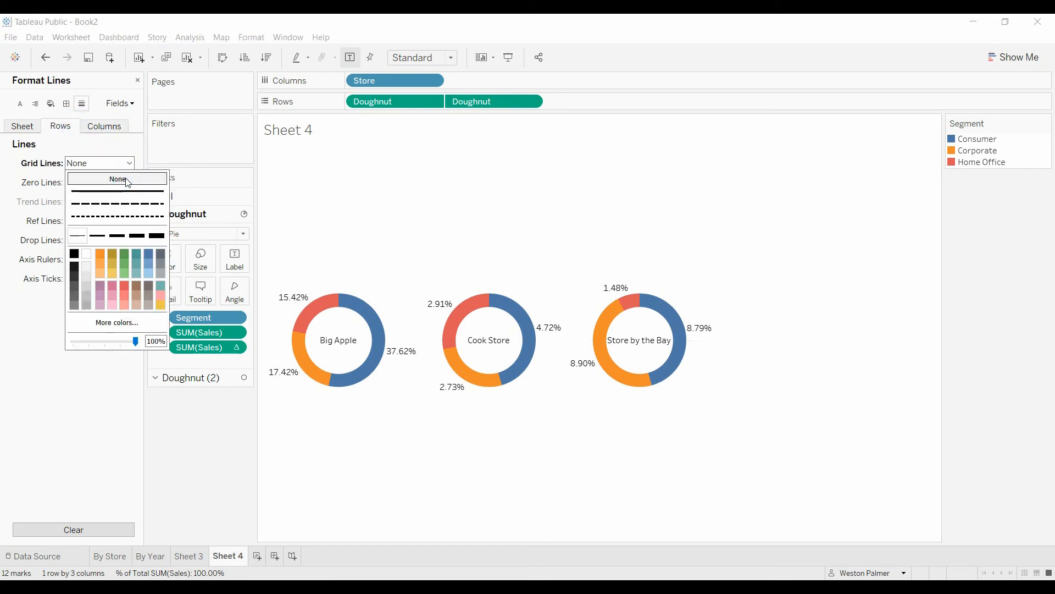
pyautogui.click(166, 455)
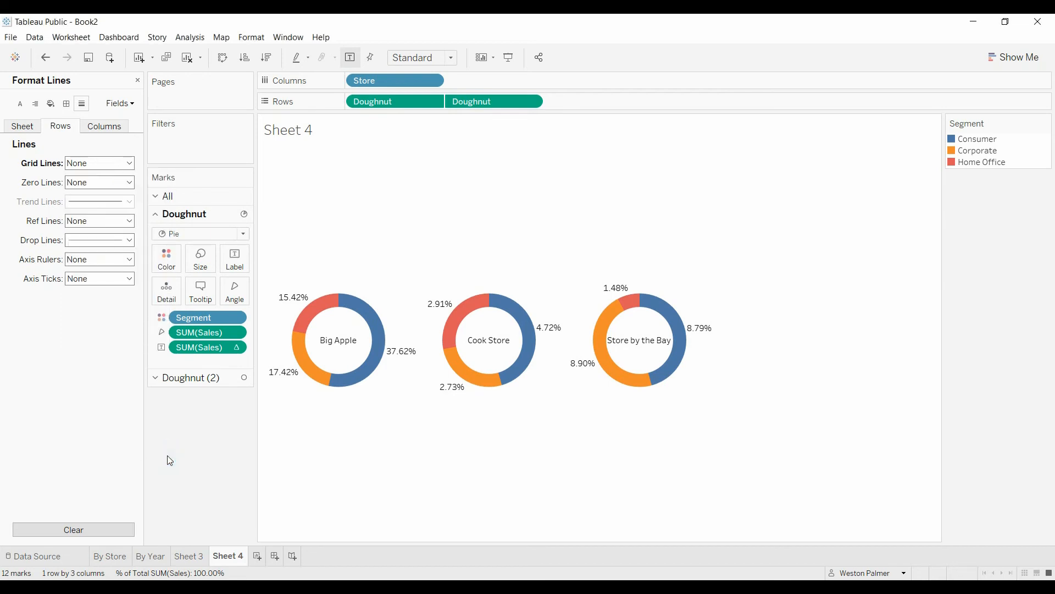